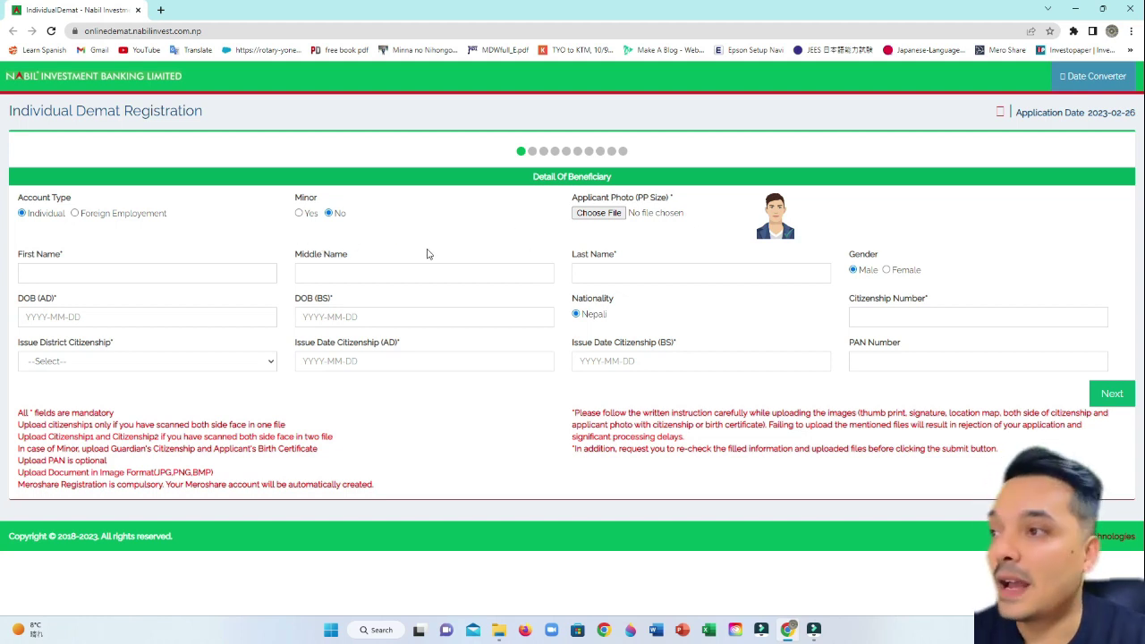
- Upload the passport-size photo from Desktop > DV document and enter the applicant's first name
click(598, 214)
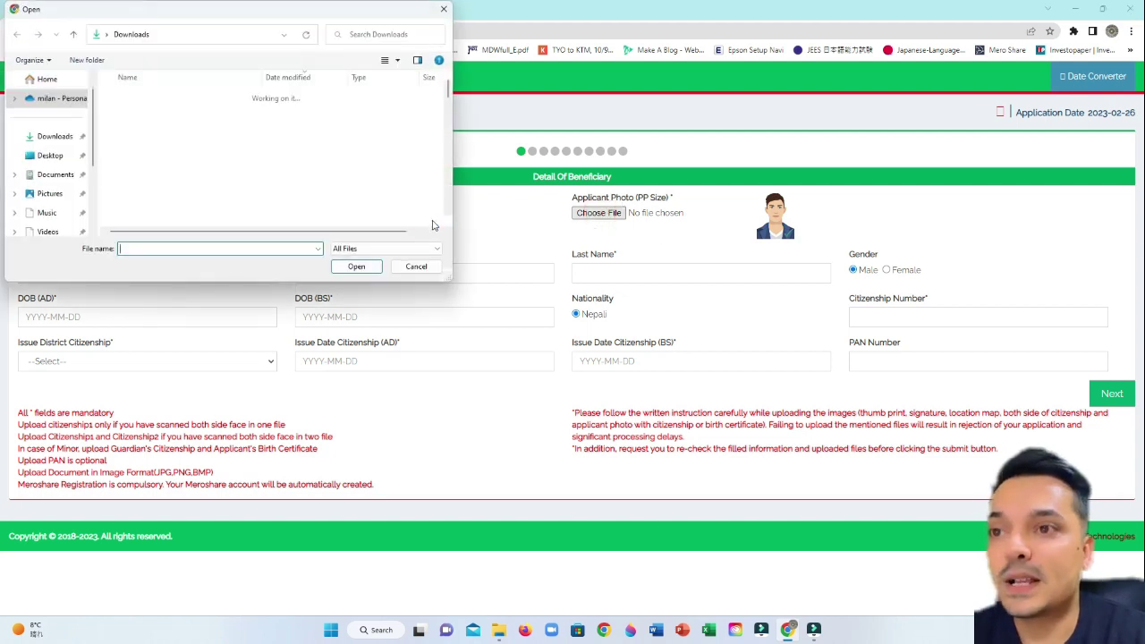
click(49, 136)
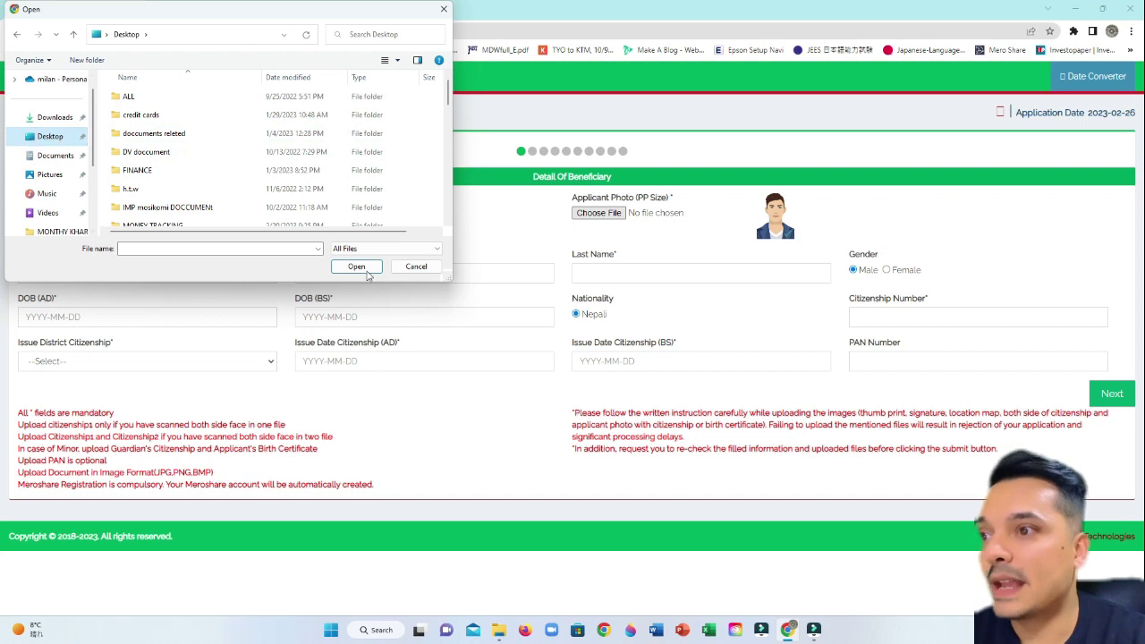
scroll(224, 148, down, 5)
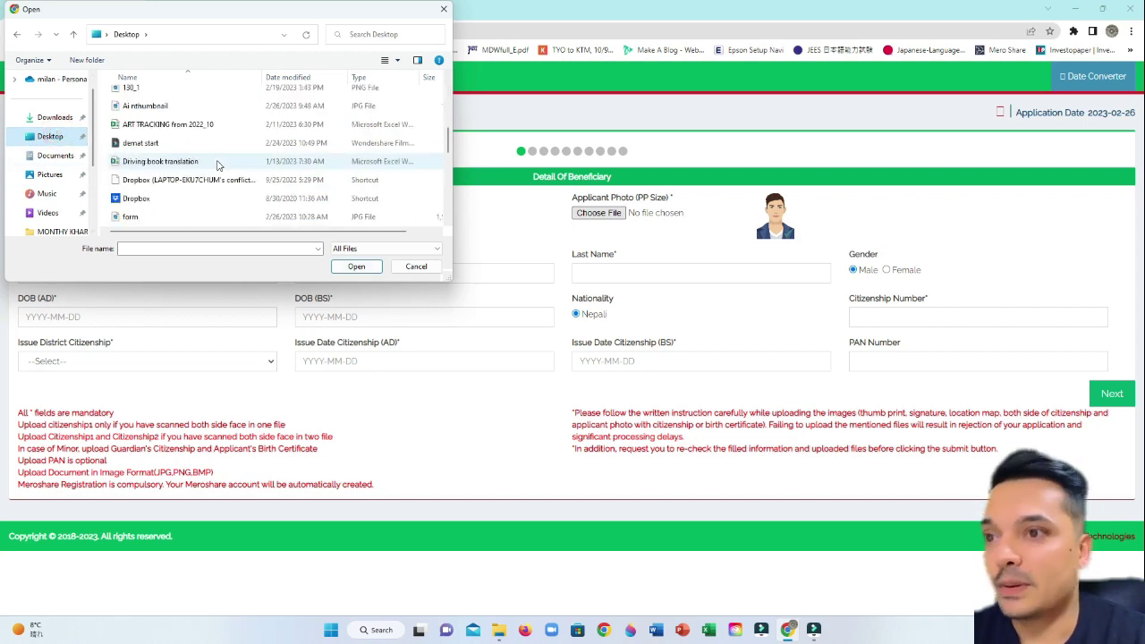
scroll(219, 167, down, 1)
scroll(219, 166, up, 5)
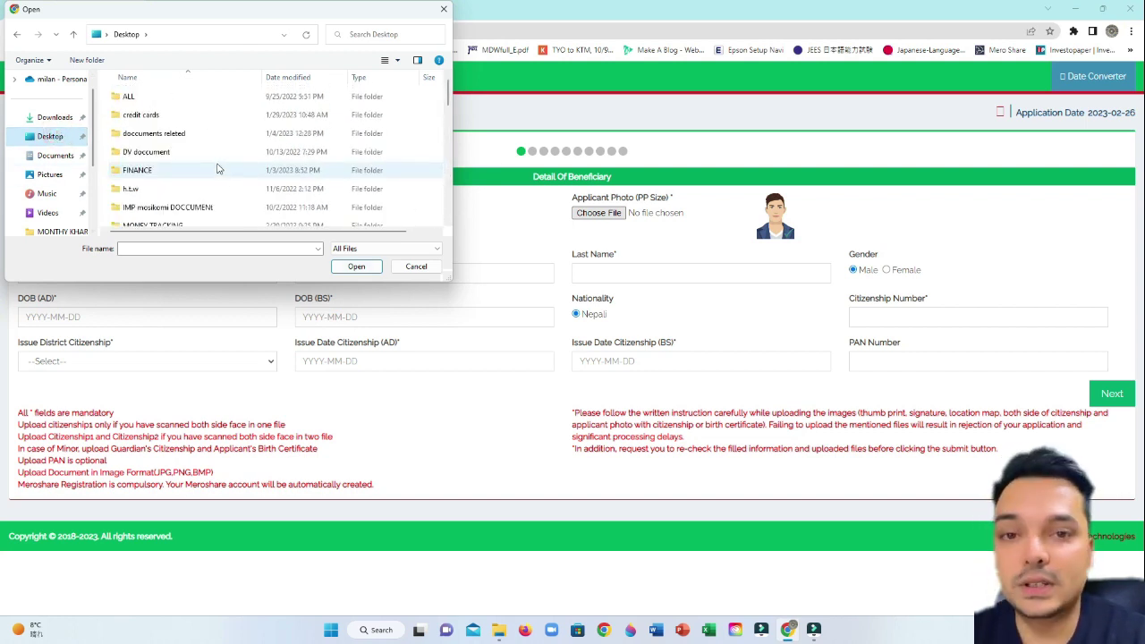
scroll(188, 153, down, 2)
scroll(192, 156, up, 1)
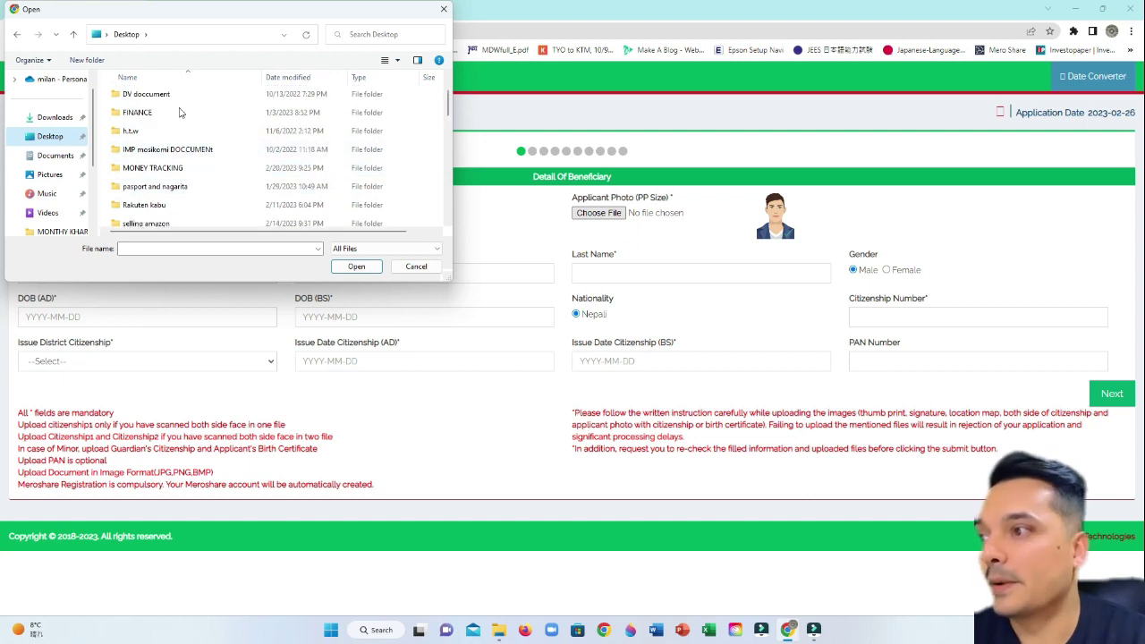
click(197, 94)
double_click(197, 94)
click(140, 107)
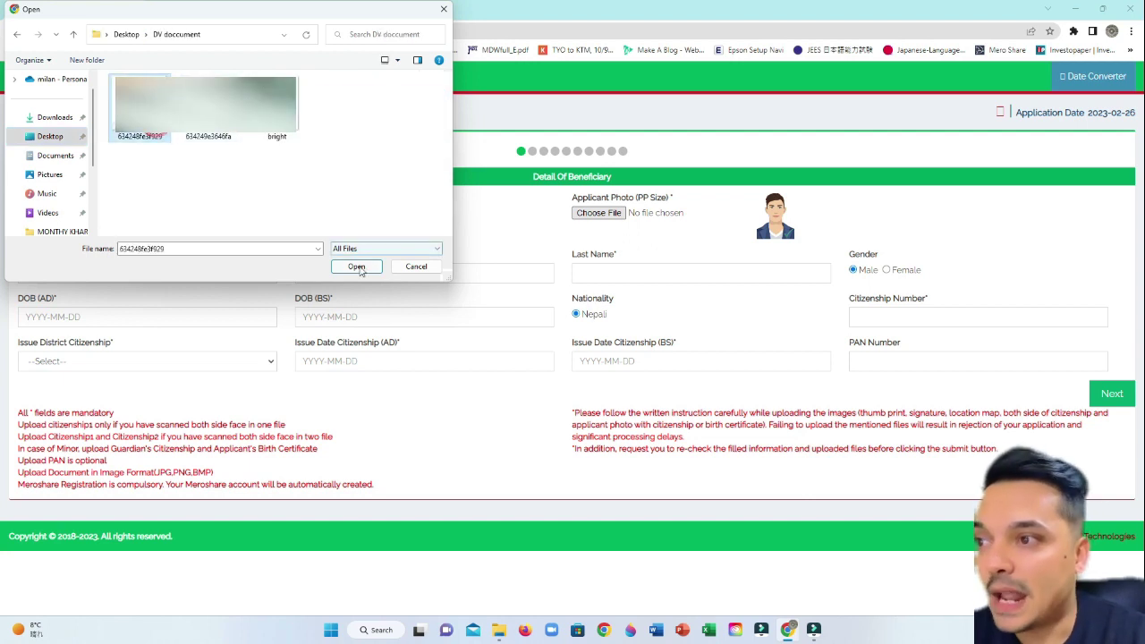
click(354, 265)
click(77, 270)
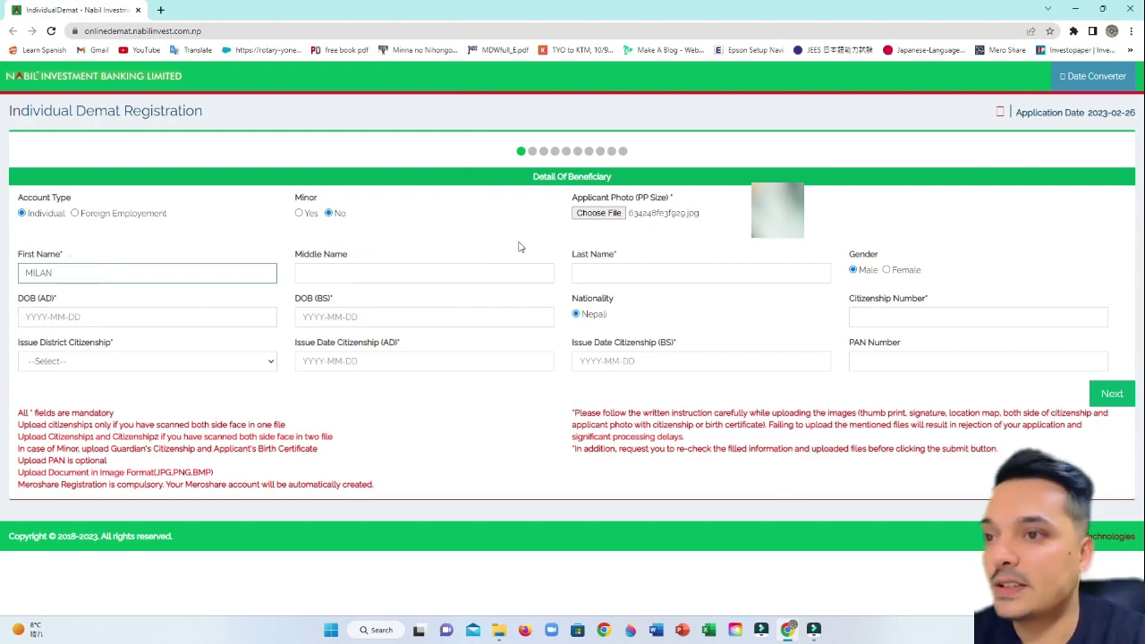
click(645, 275)
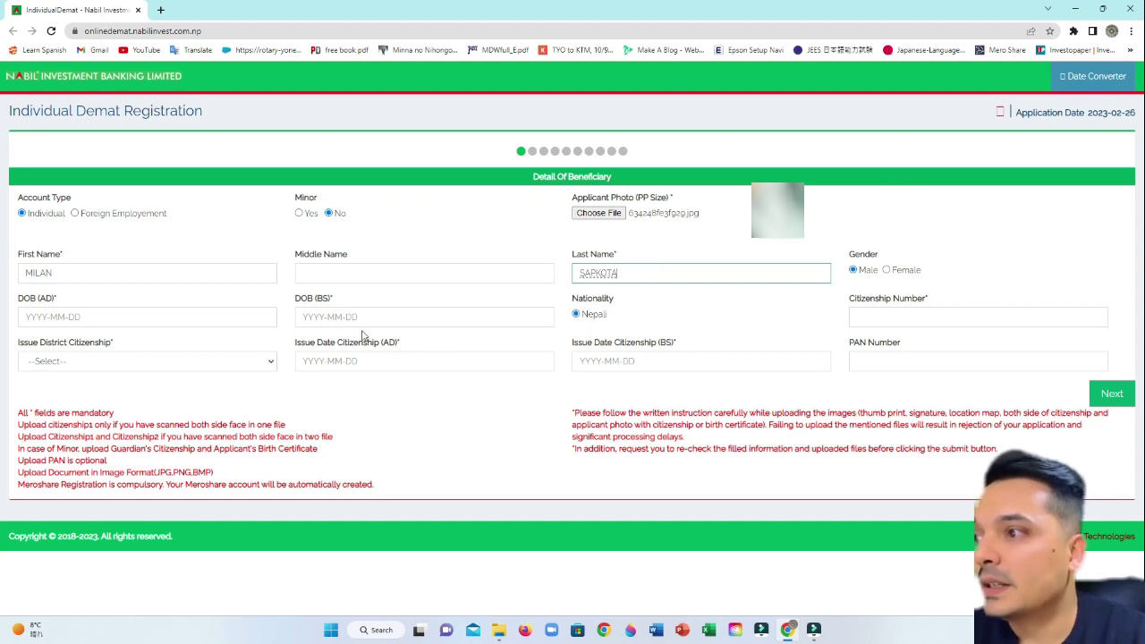
click(130, 320)
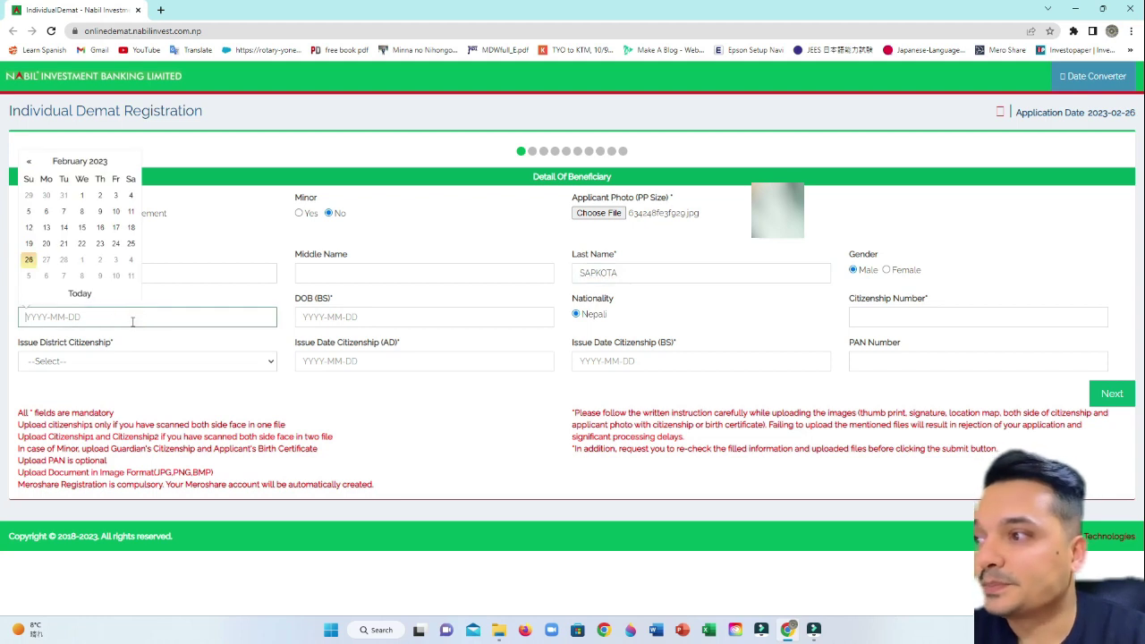
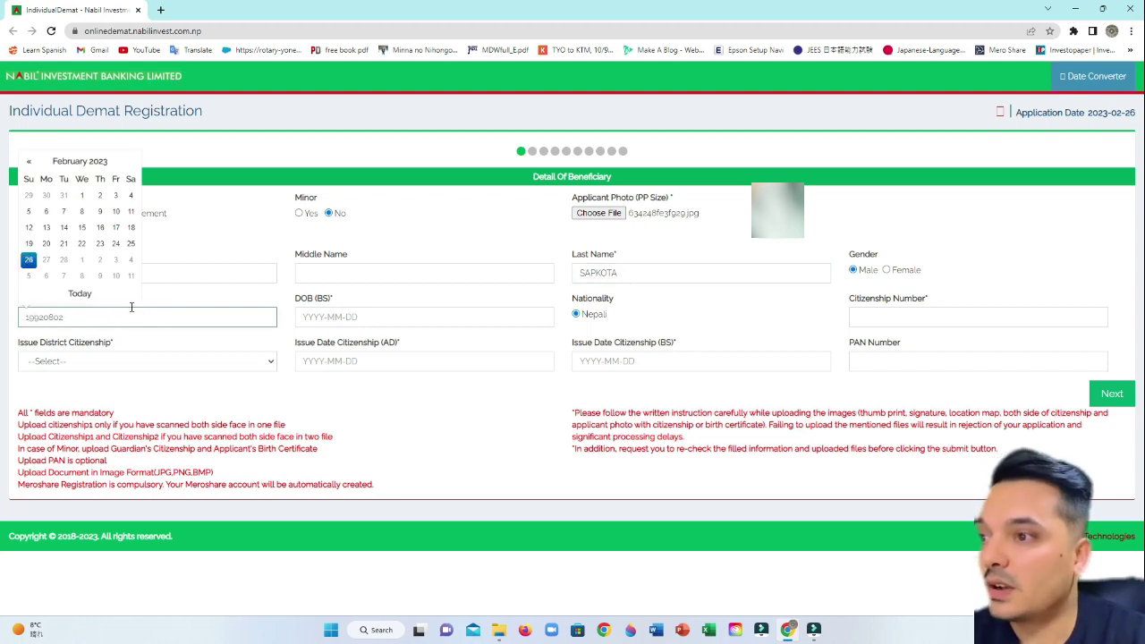
- Pick 2 August 1992 in the AD date picker, then move to Citizenship Number
click(78, 160)
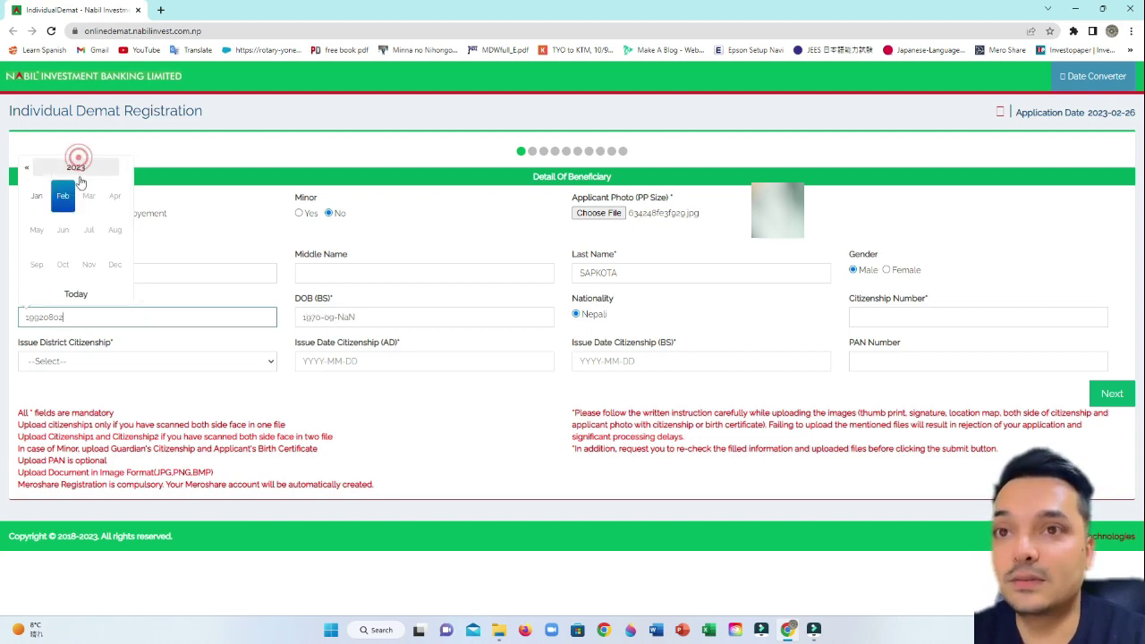
click(68, 167)
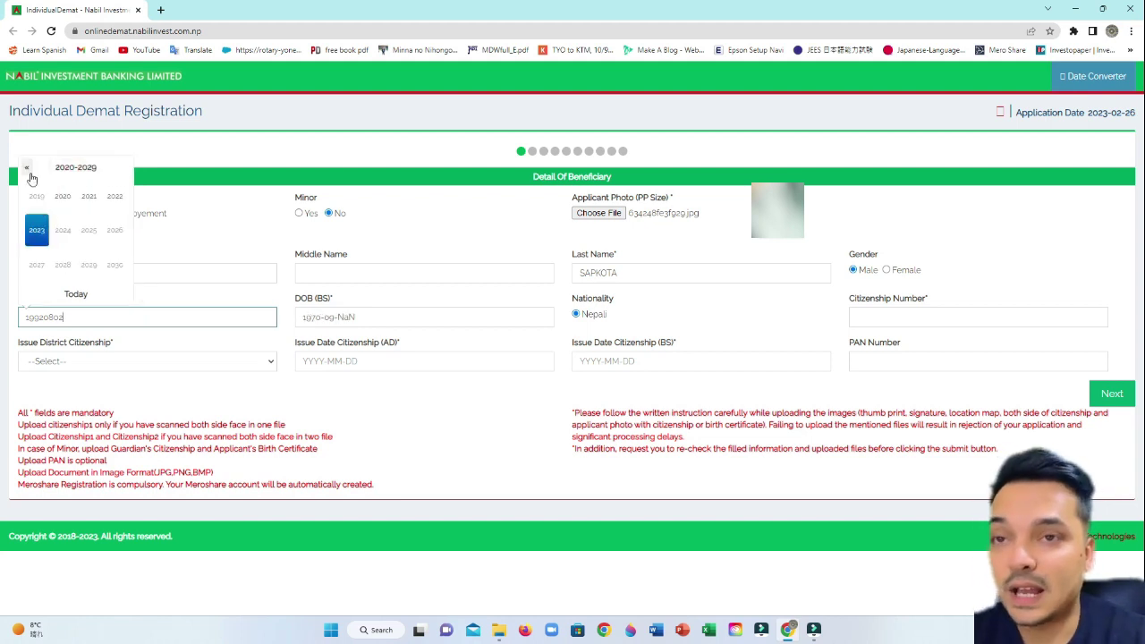
click(64, 170)
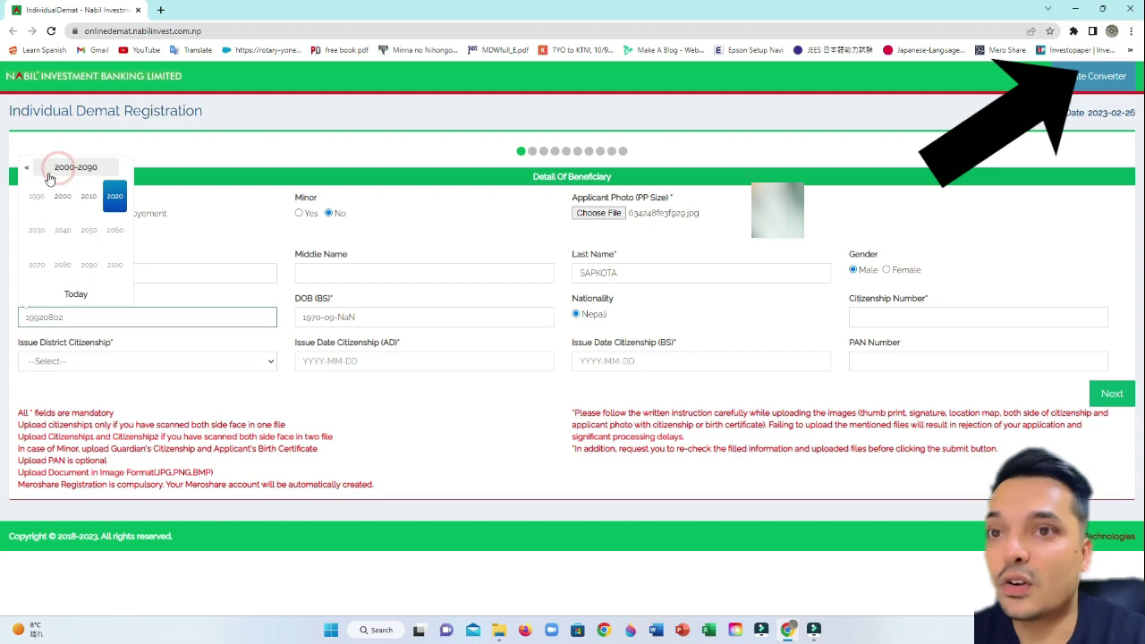
click(27, 169)
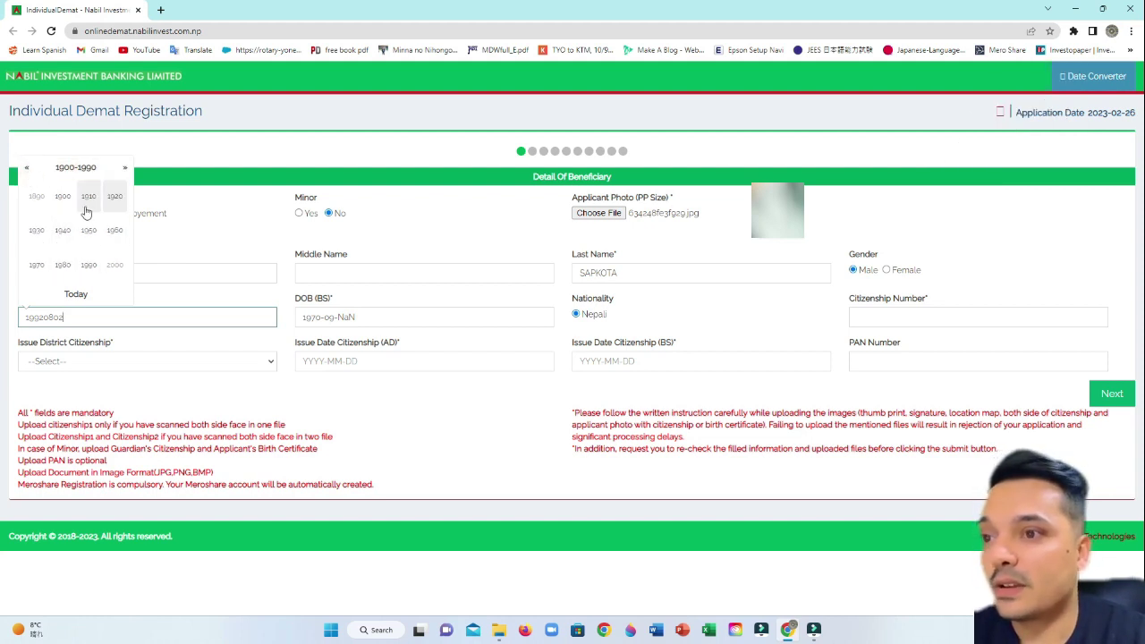
click(123, 171)
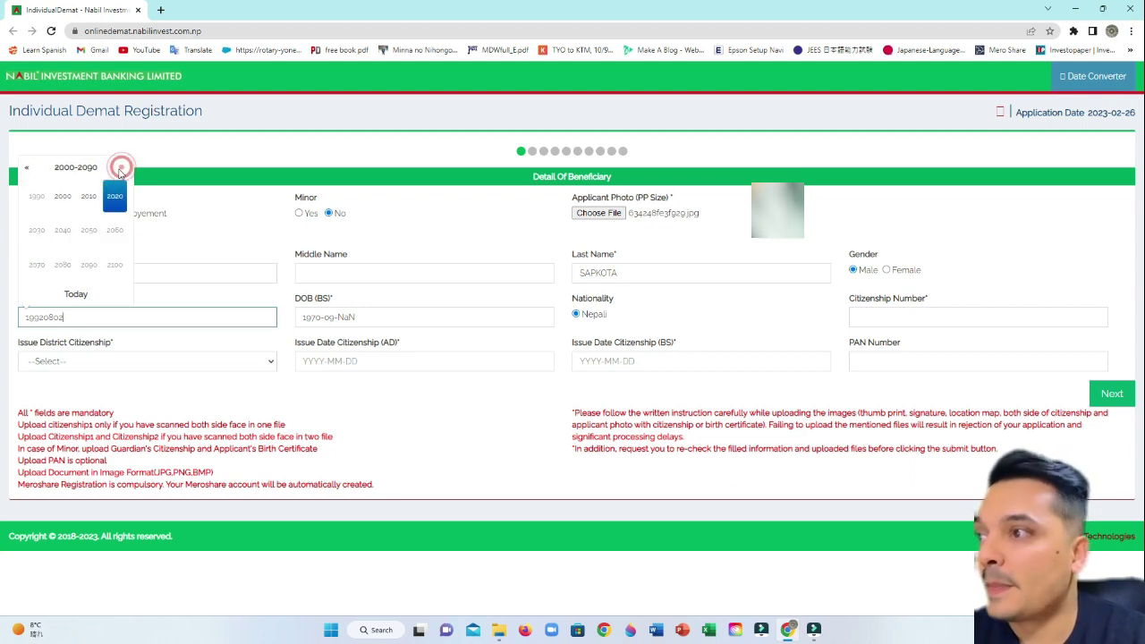
click(29, 173)
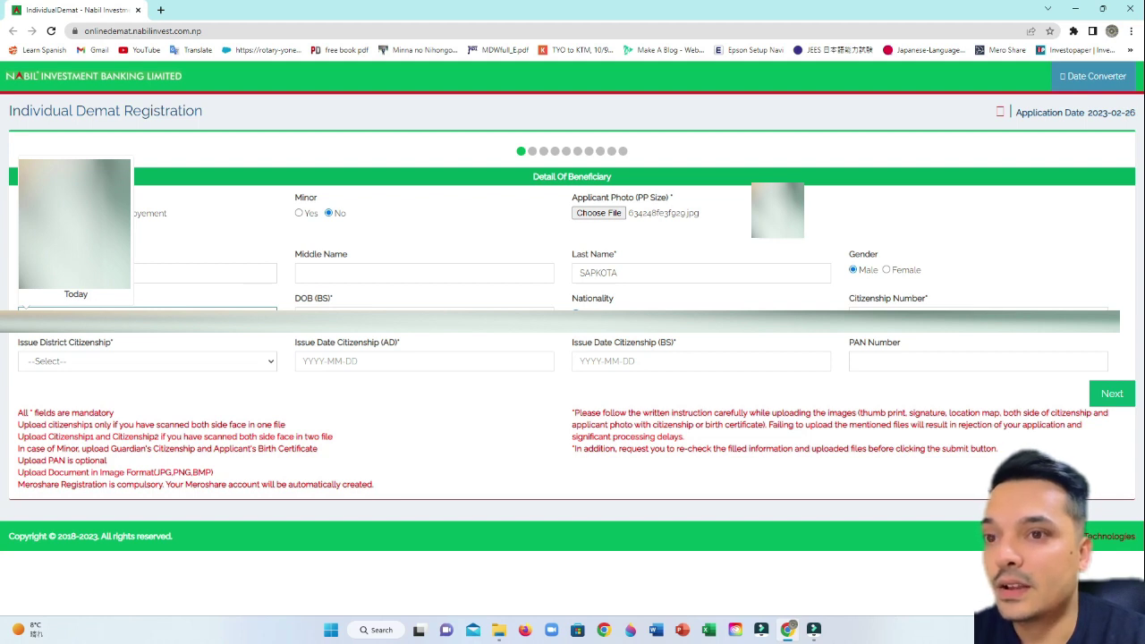
click(116, 229)
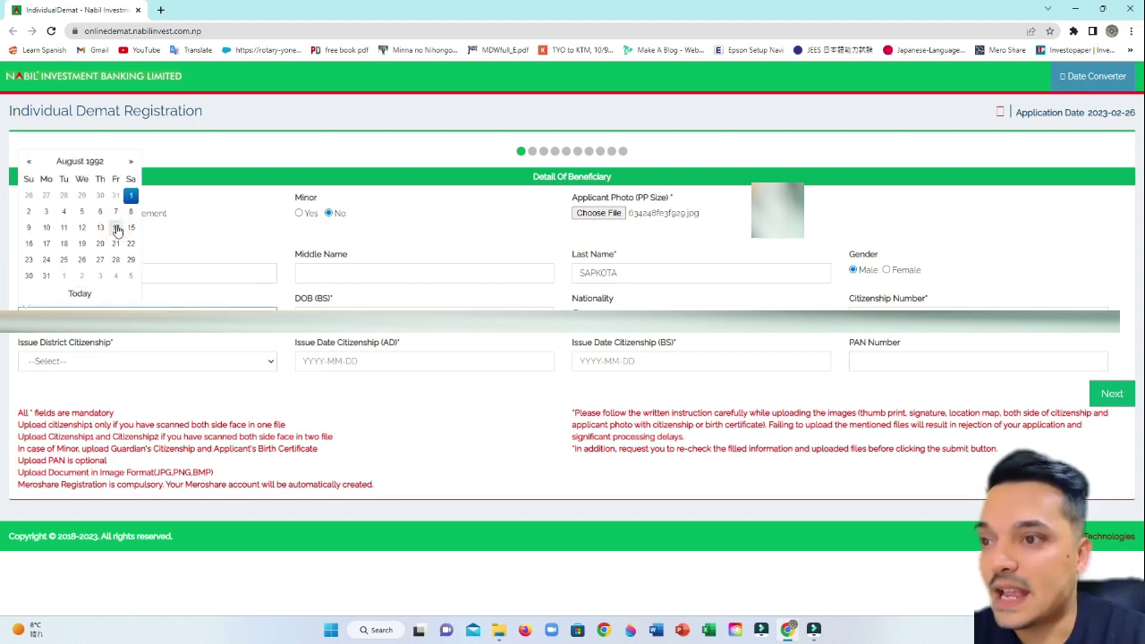
click(29, 211)
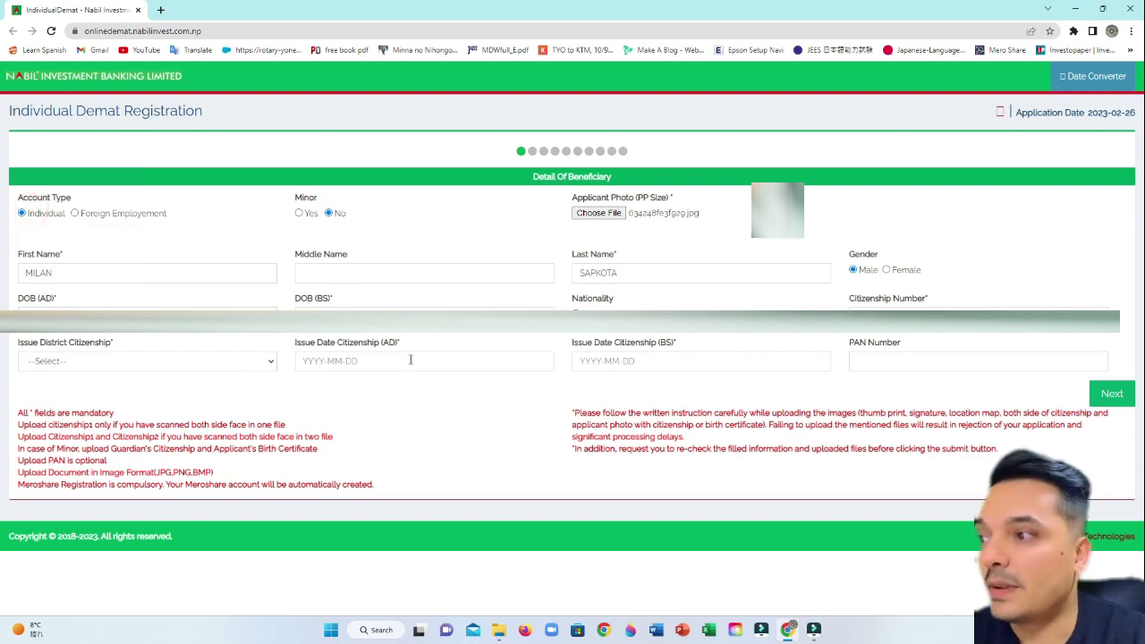
click(897, 308)
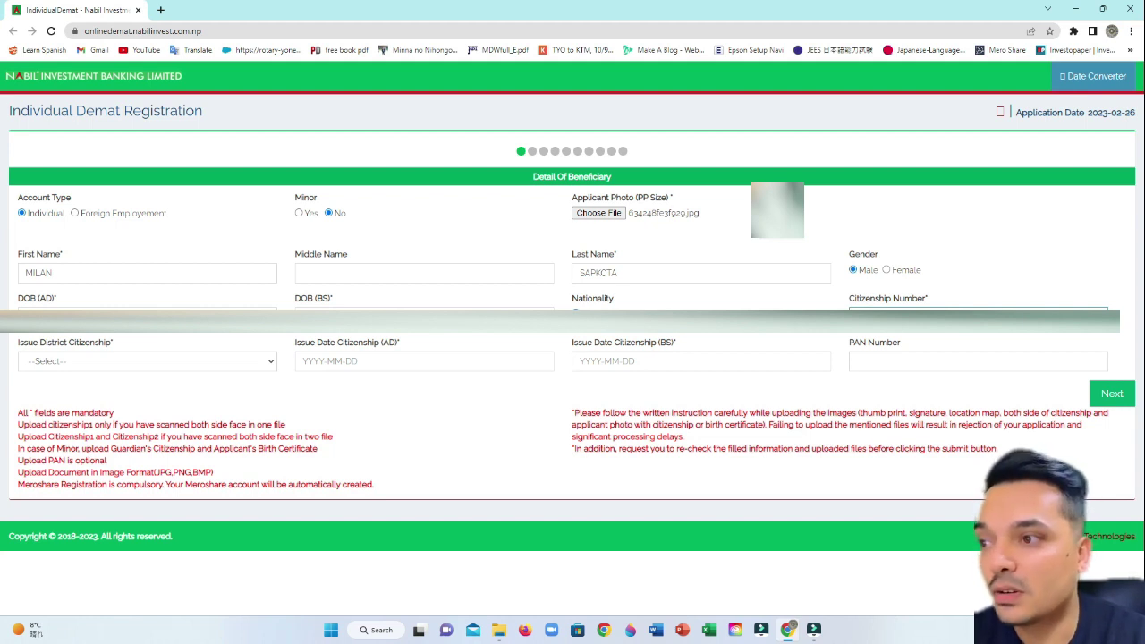
- Select the last district in the Issue District Citizenship list
click(125, 362)
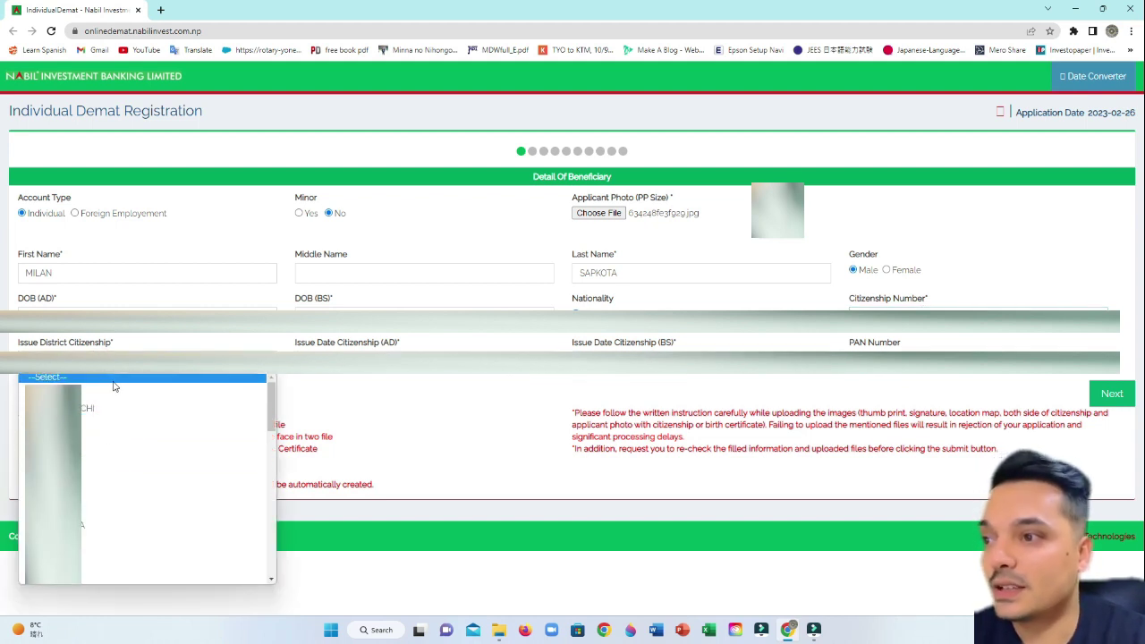
key(End)
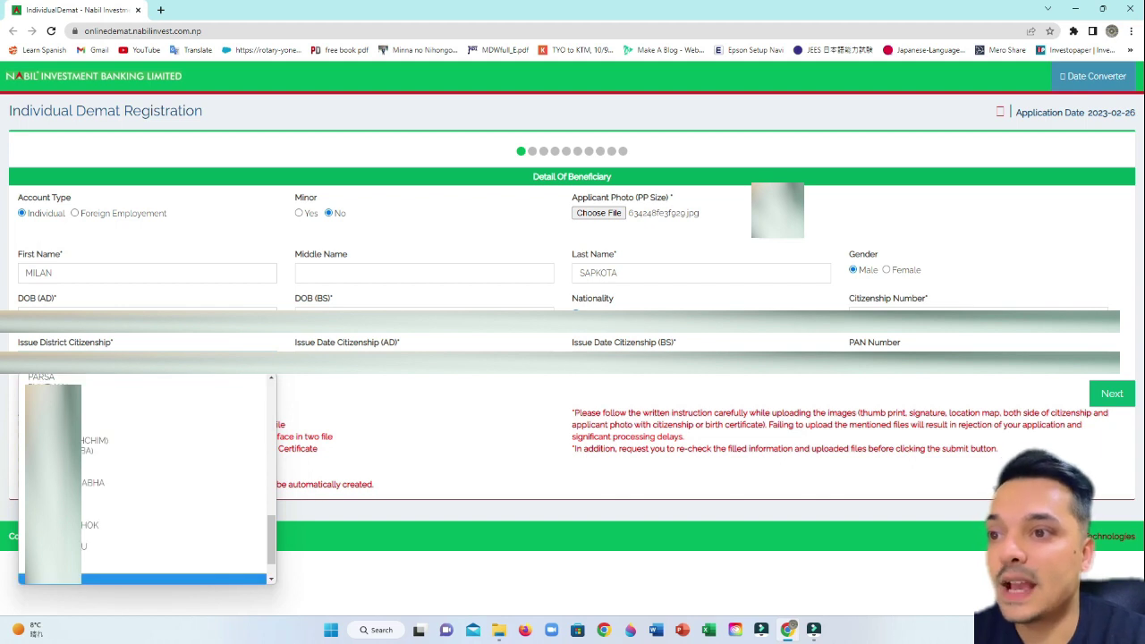
key(Return)
- Fill the AD and BS citizenship issue dates and advance to Temporary Address Details
key(Tab)
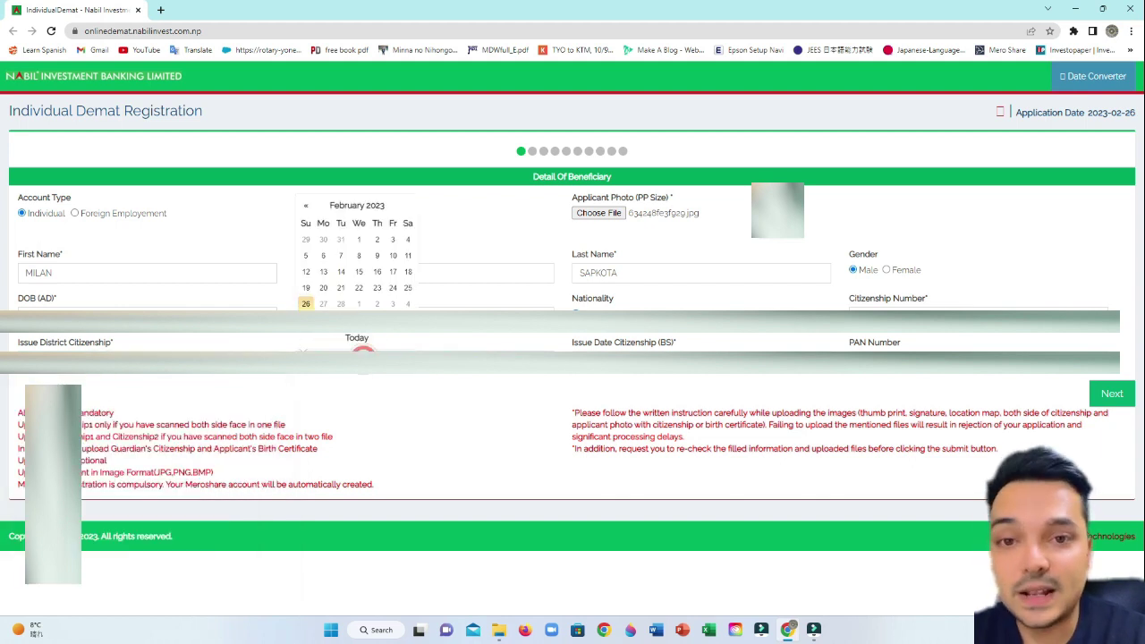
key(Tab)
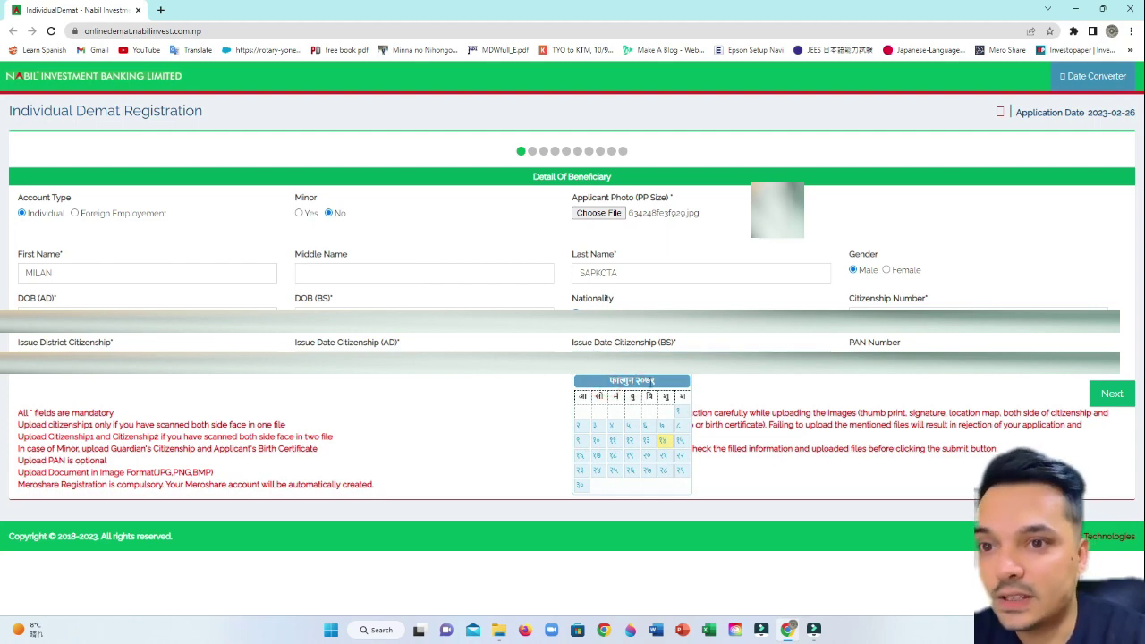
click(586, 375)
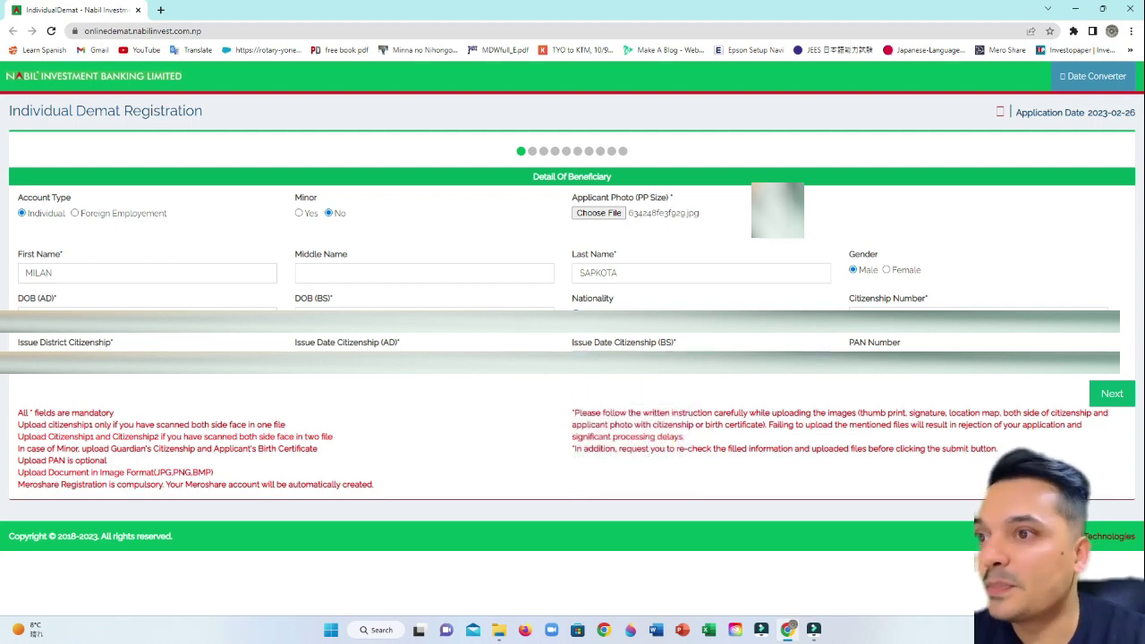
click(1112, 394)
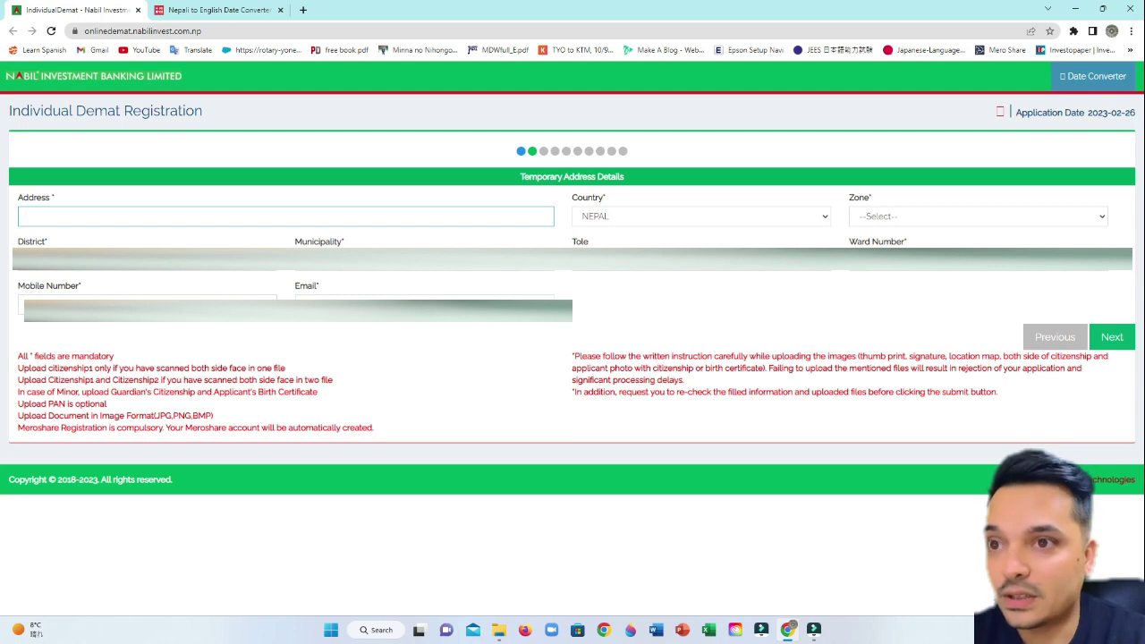
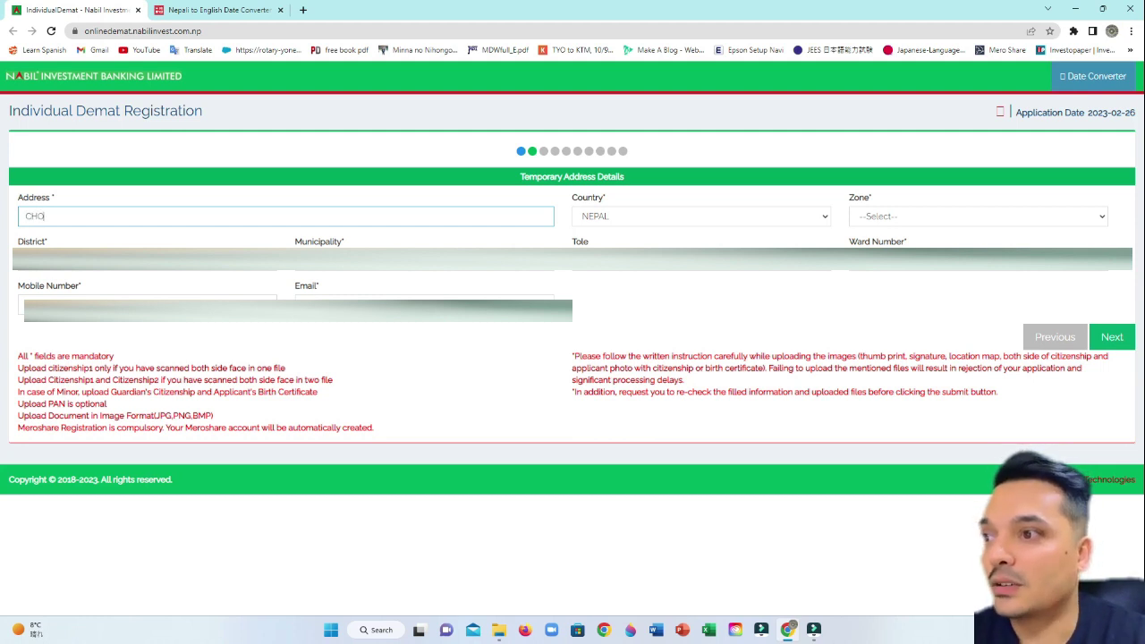
- Enter the temporary address and set Zone to GANDAKI and District to KASKI
key(BackSpace)
key(BackSpace)
key(BackSpace)
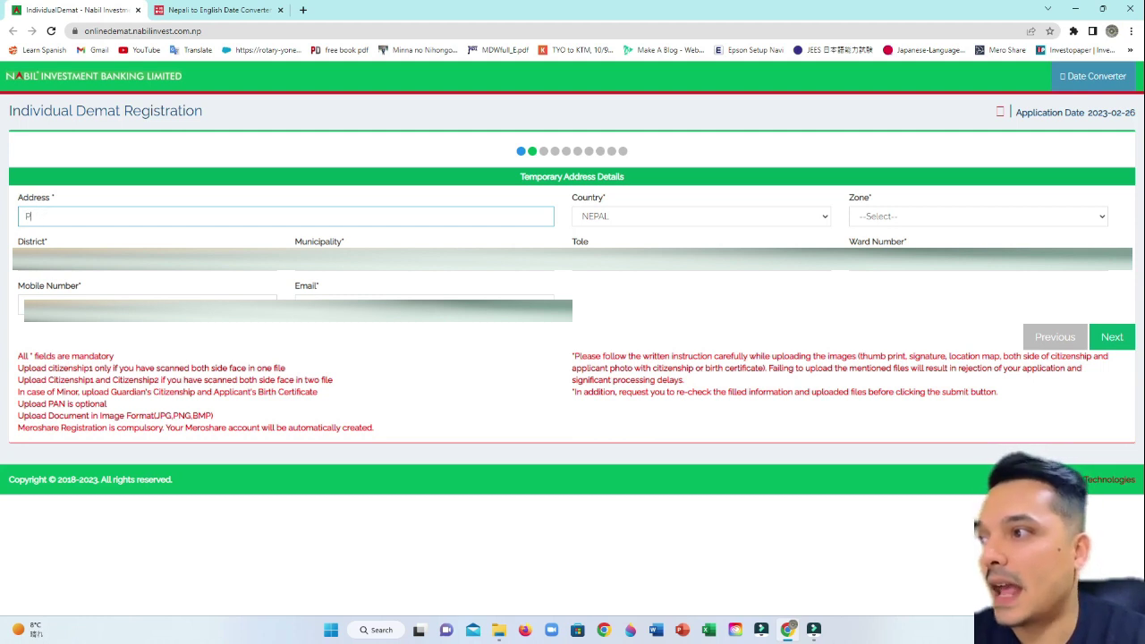
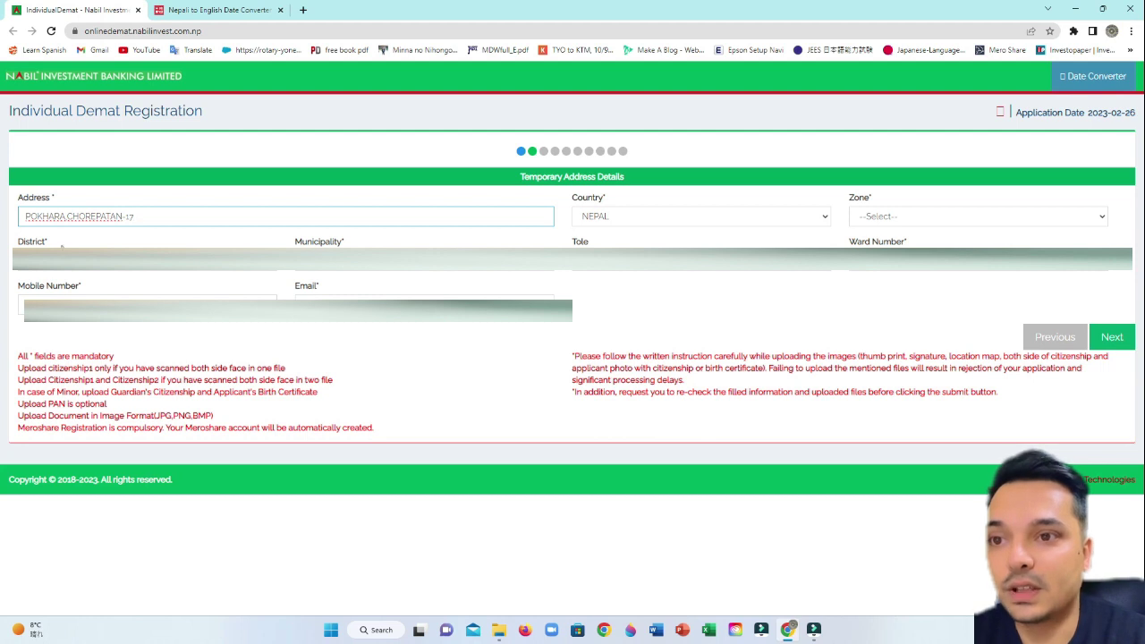
click(868, 217)
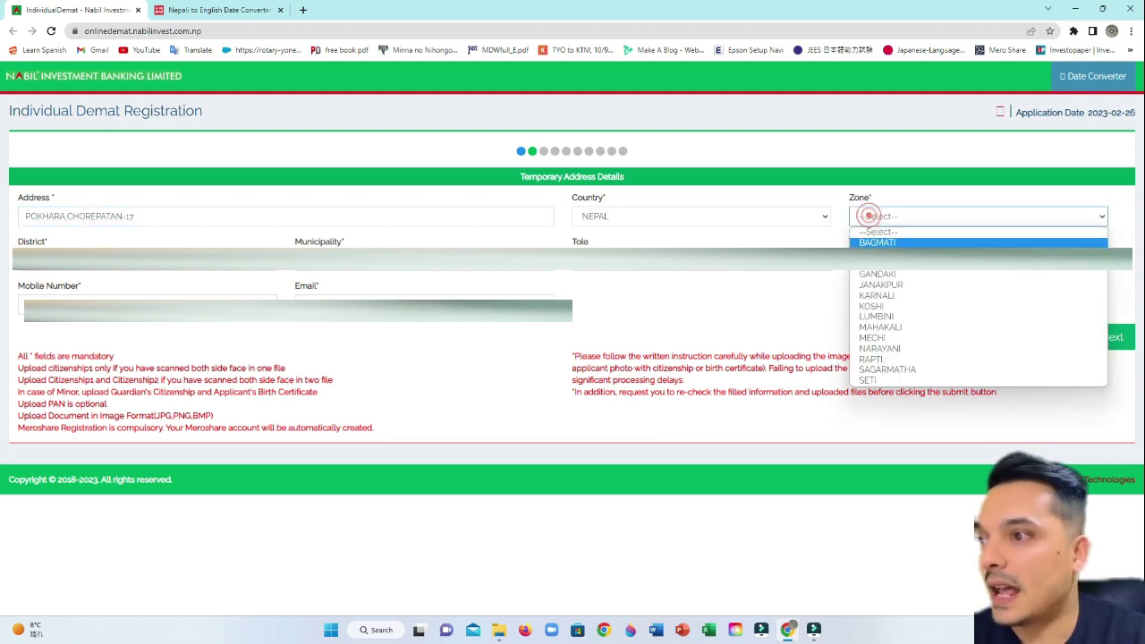
click(940, 274)
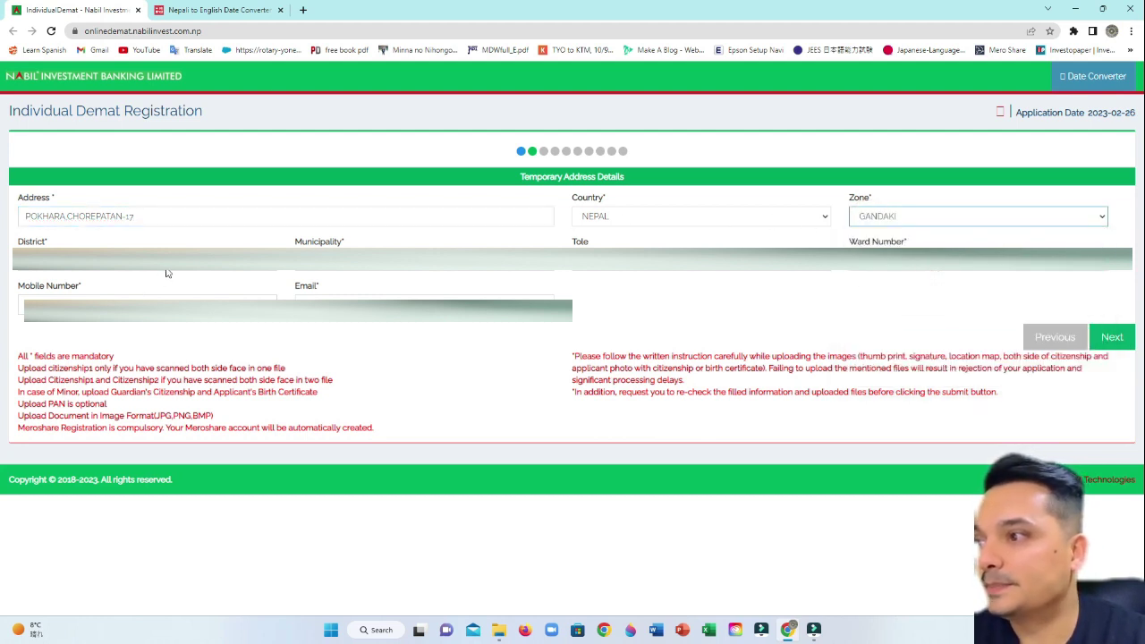
click(211, 270)
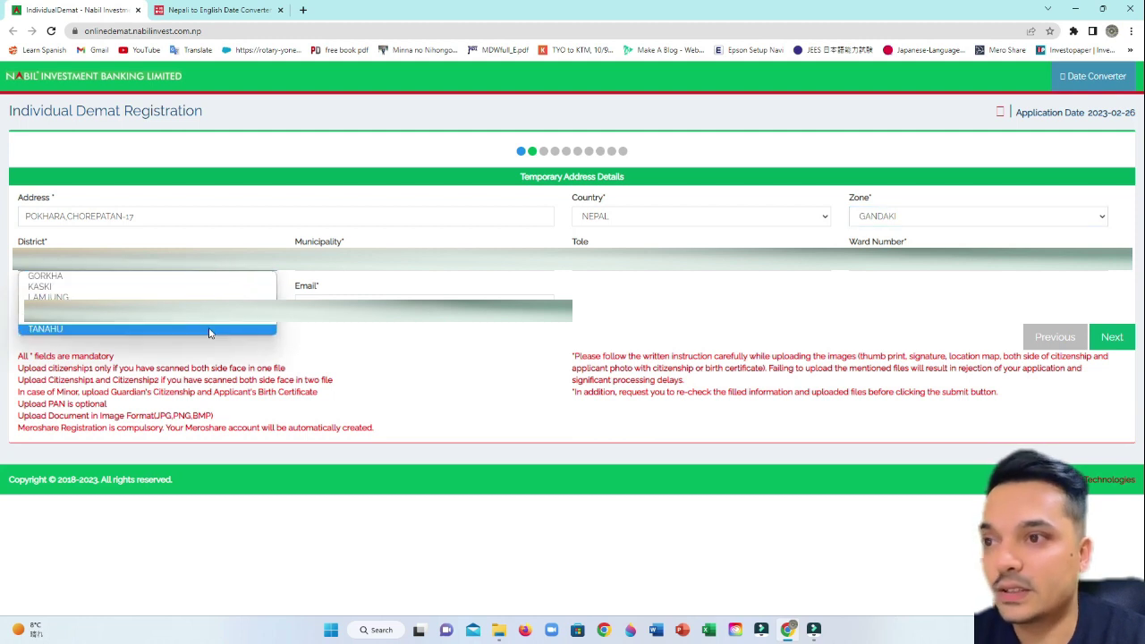
click(157, 287)
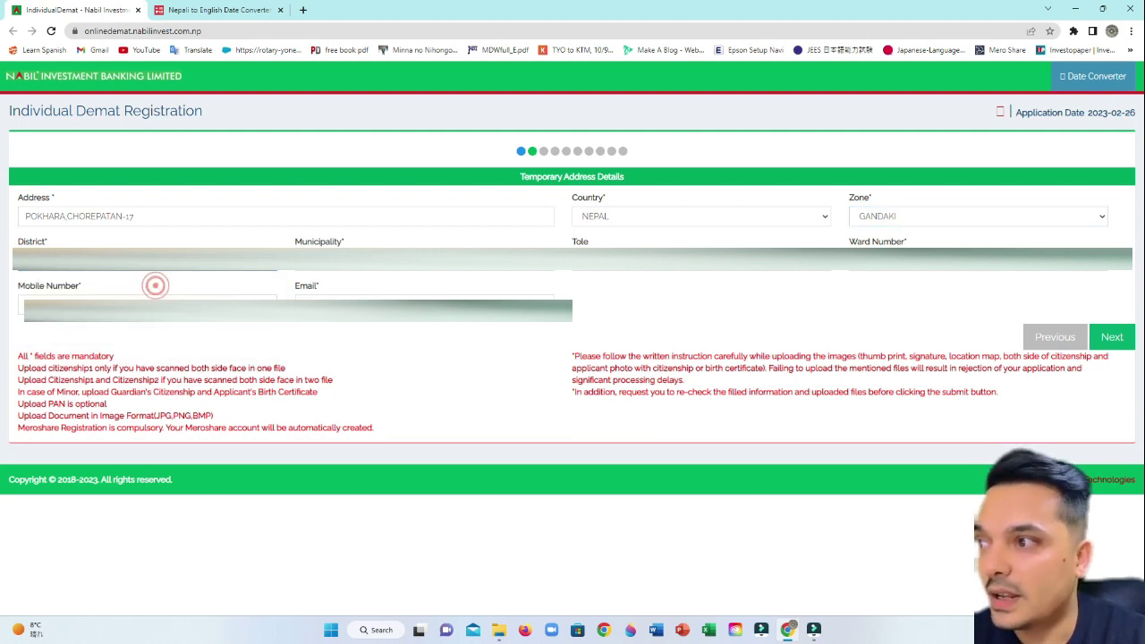
- Fill the municipality, tole, ward, mobile number and email, then go to Permanent Address
click(443, 268)
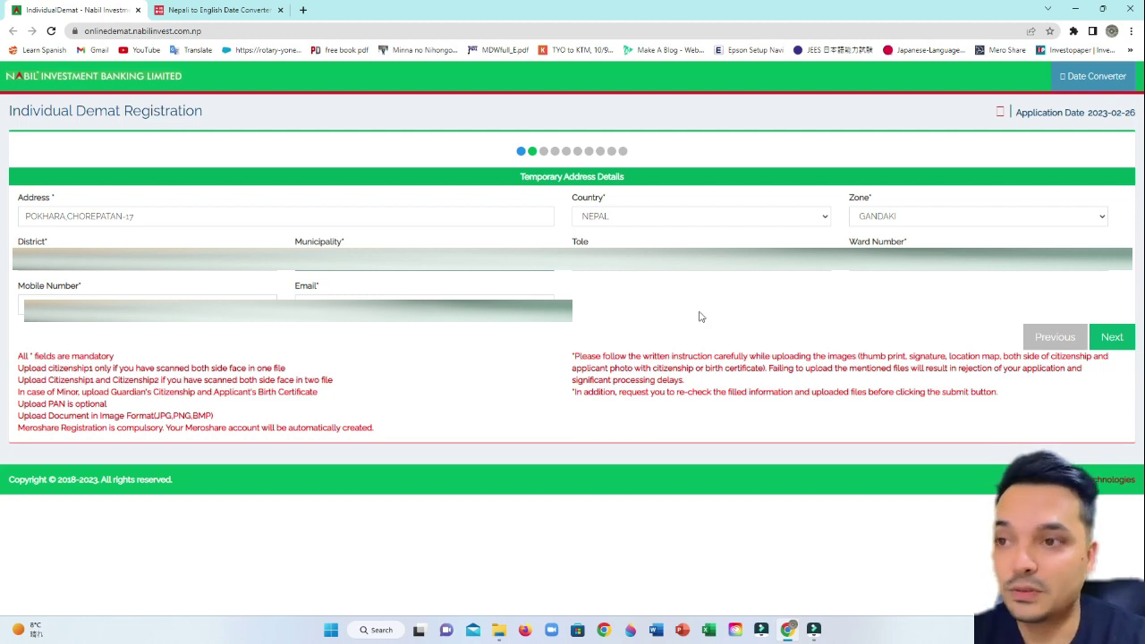
click(669, 268)
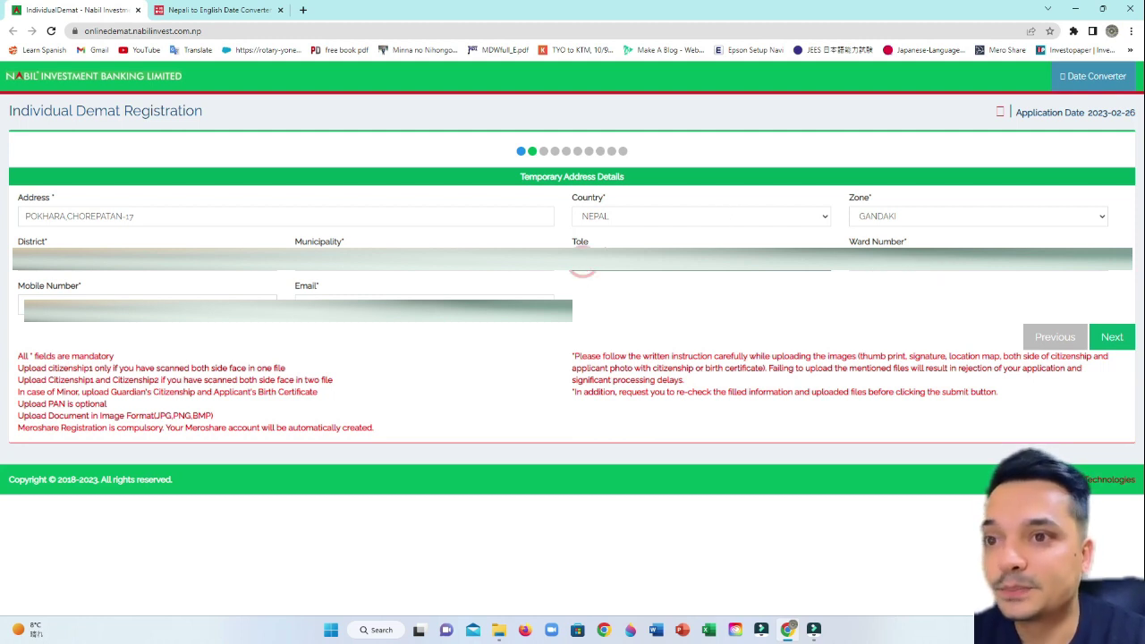
click(859, 262)
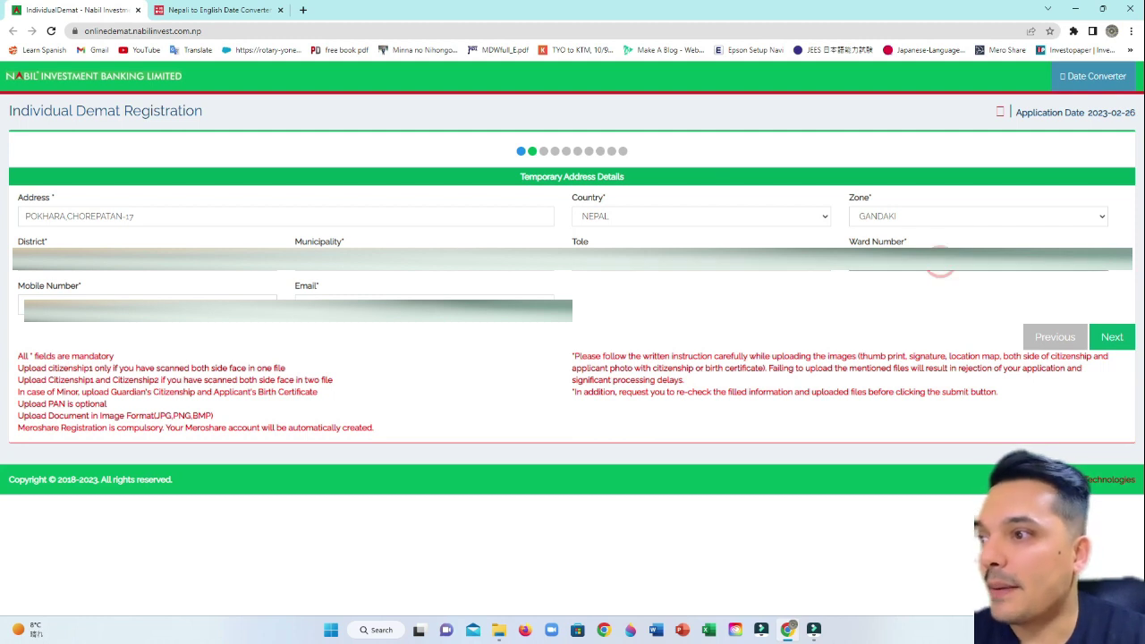
click(148, 304)
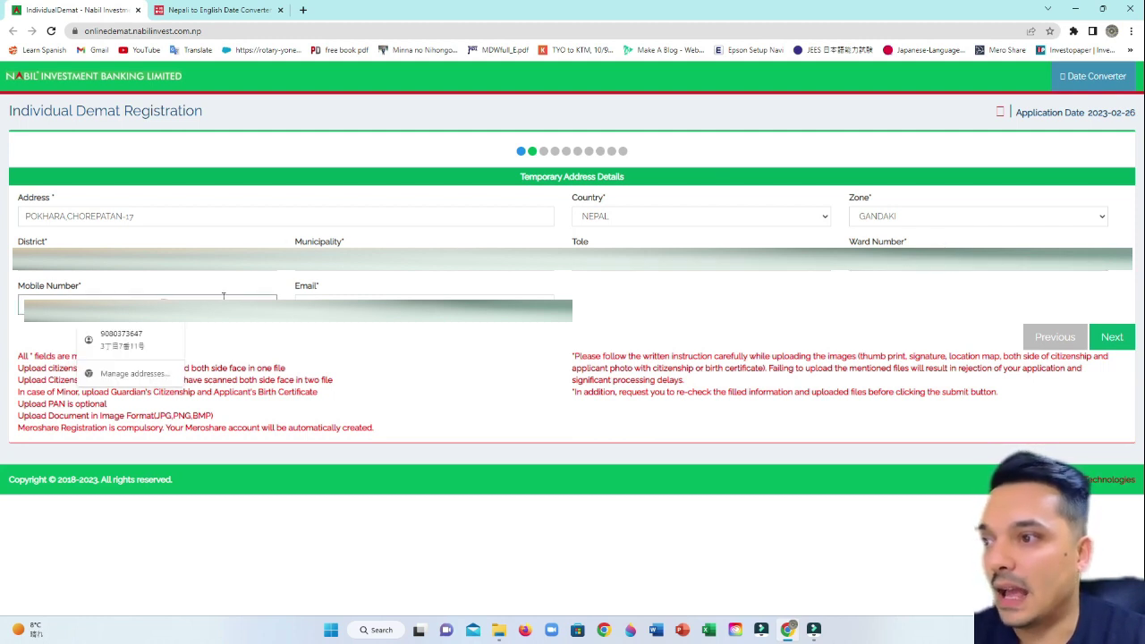
click(409, 329)
click(174, 302)
click(329, 331)
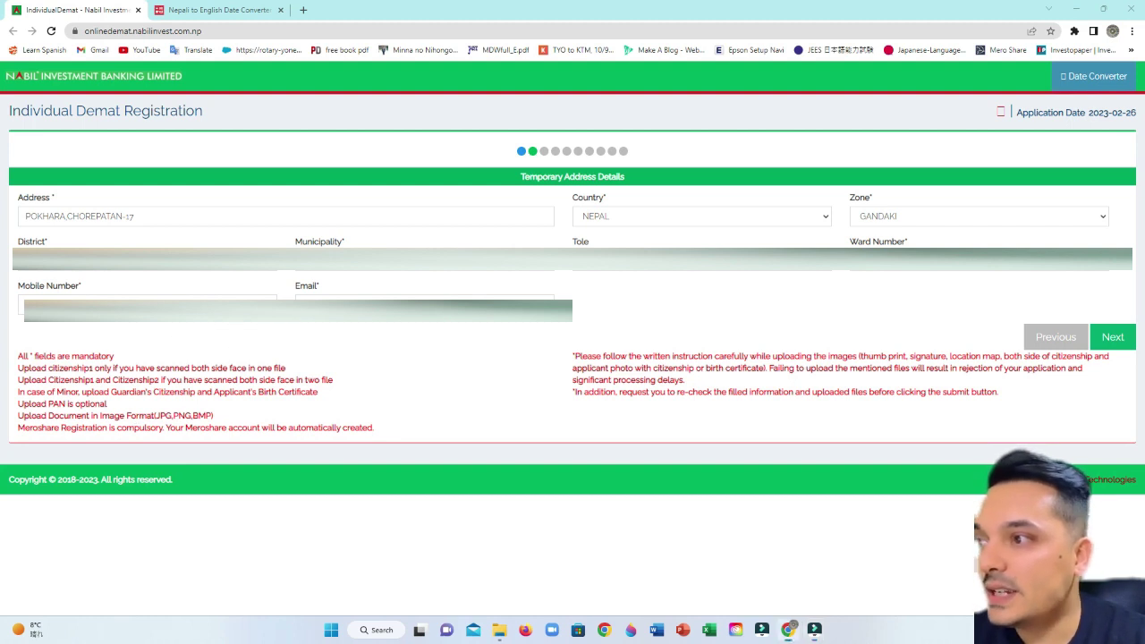
click(215, 304)
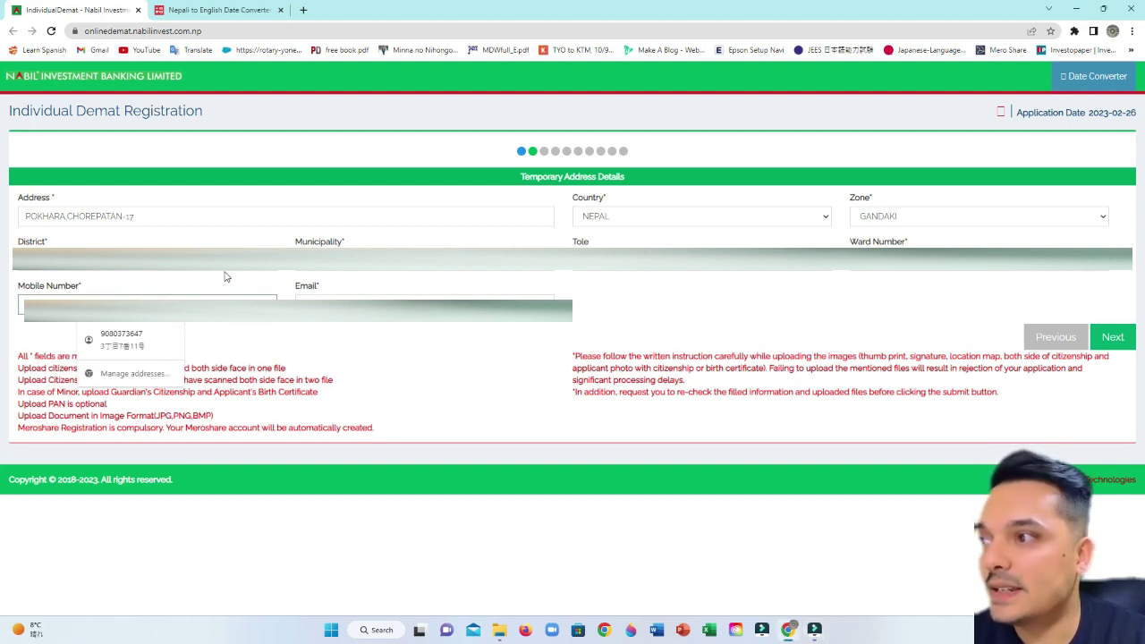
key(Escape)
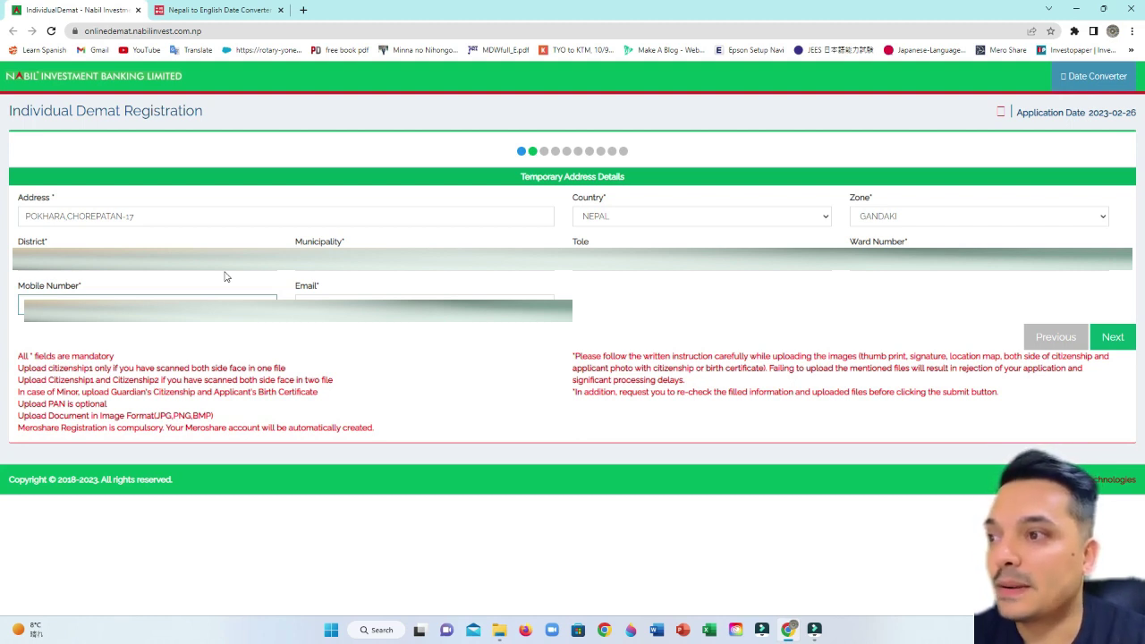
click(395, 298)
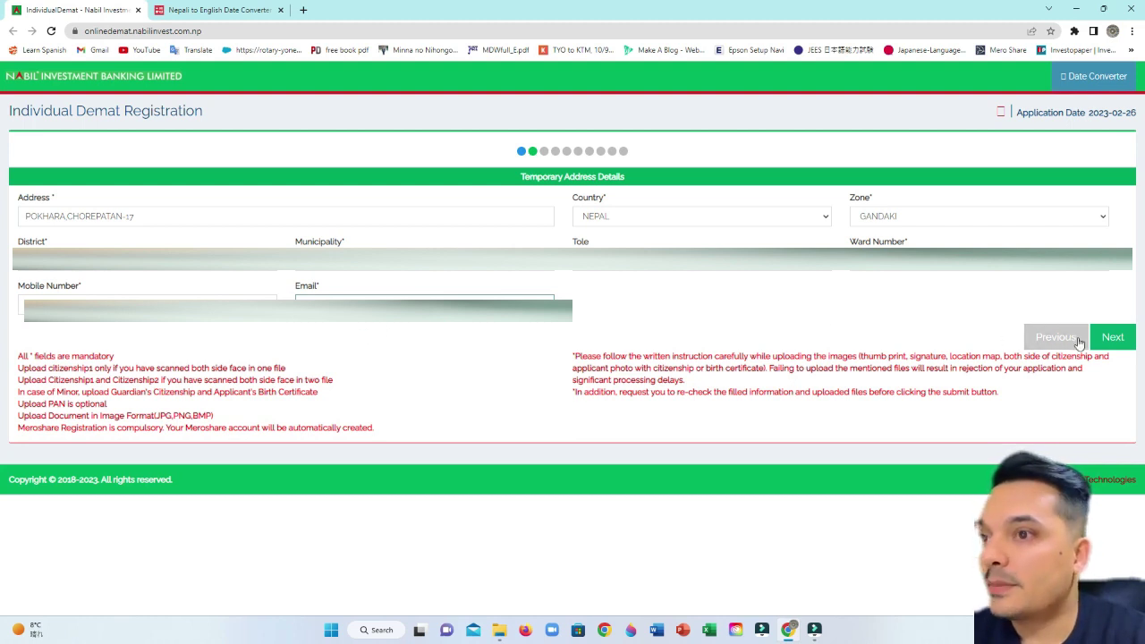
click(1113, 336)
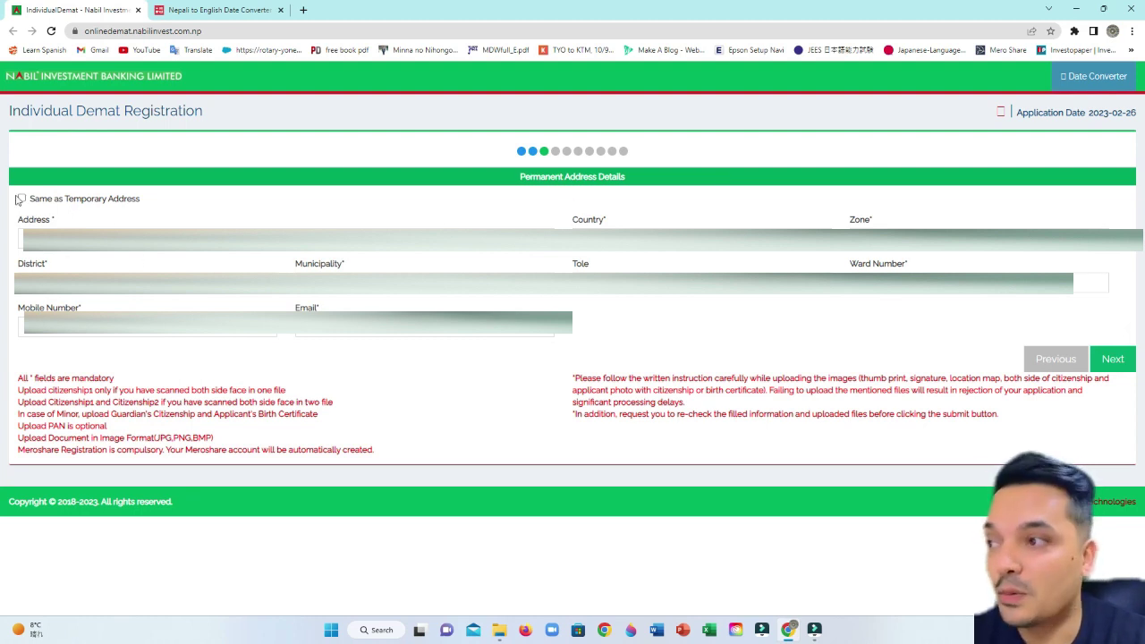
- Enter a separate permanent address with Zone GANDAKI and District SYANGJA
click(98, 229)
click(299, 215)
click(214, 235)
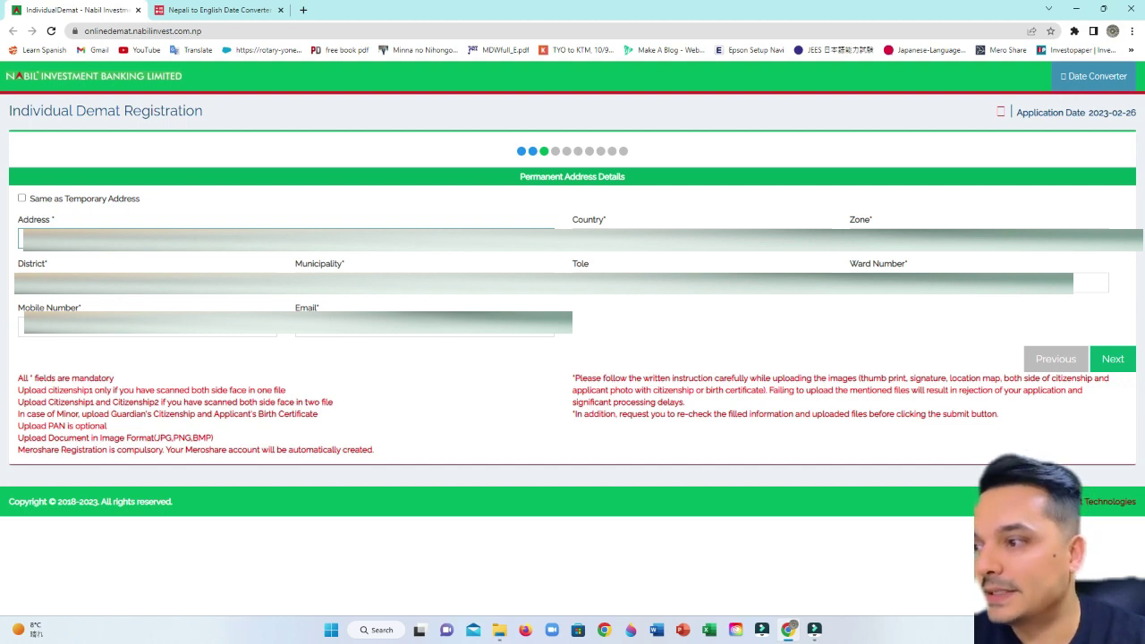
click(935, 240)
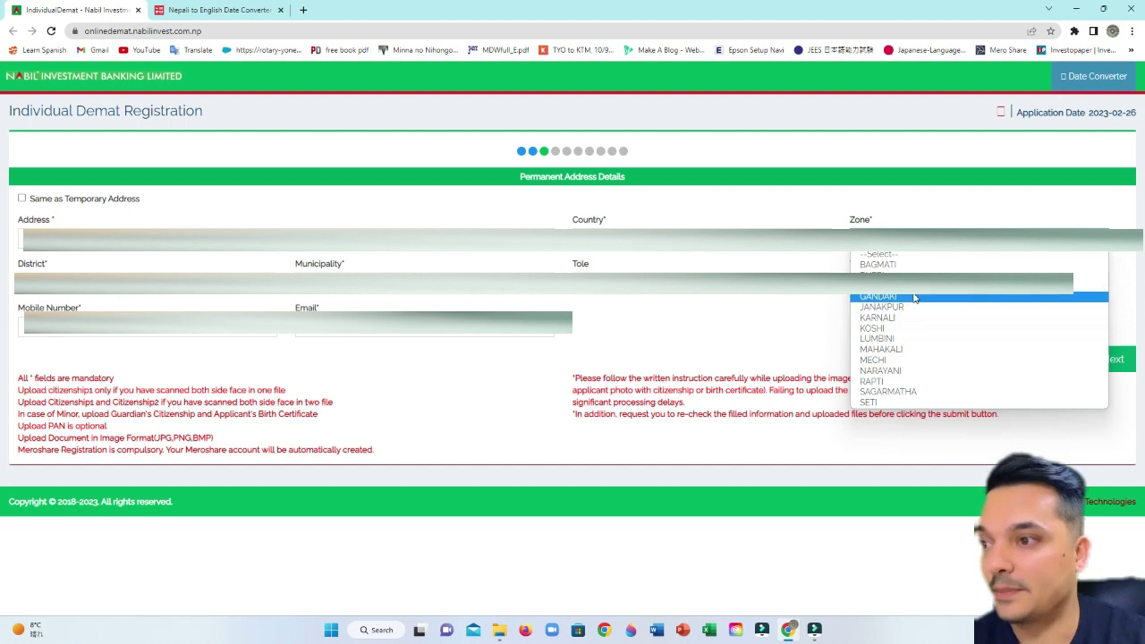
click(912, 295)
click(143, 283)
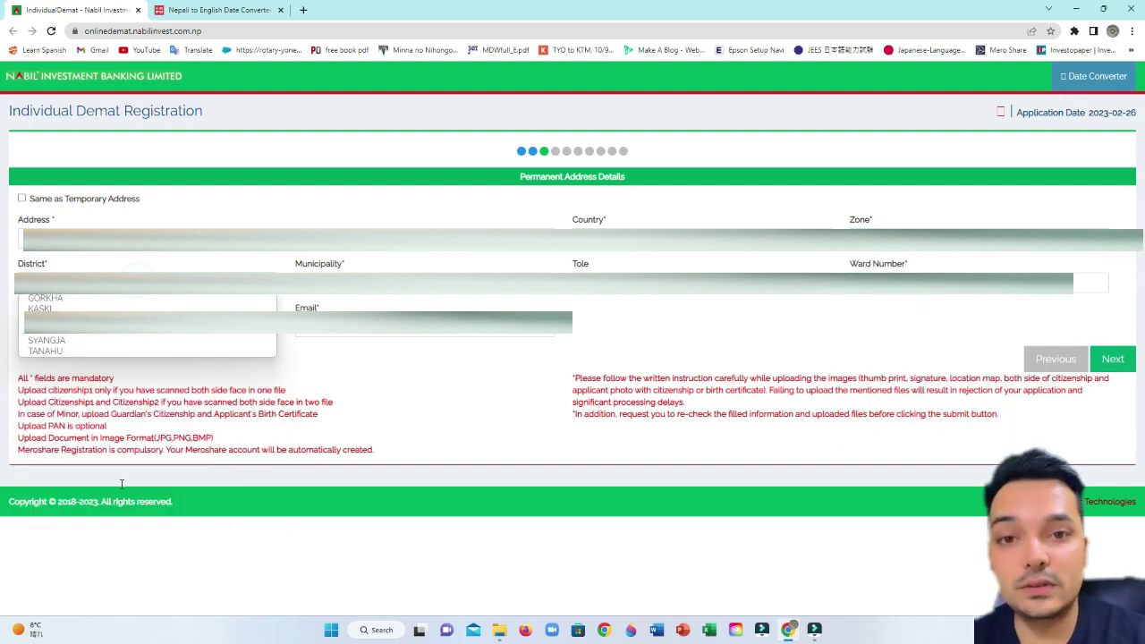
click(113, 336)
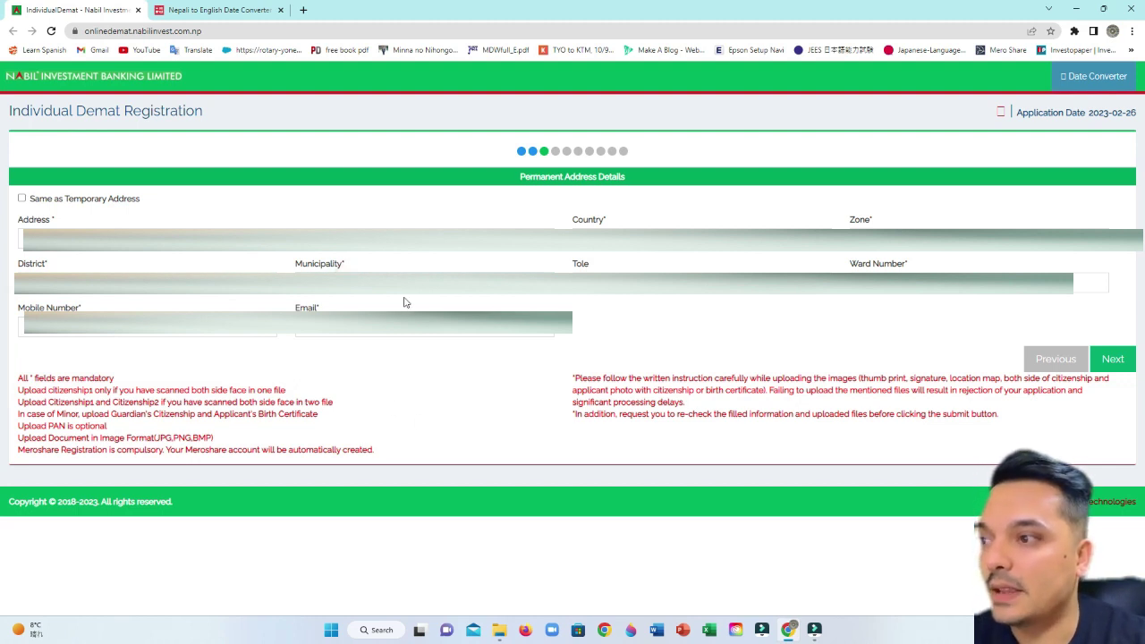
- On Family Details, keep Unmarried and enter the grandfather's, father's and mother's names
click(1113, 359)
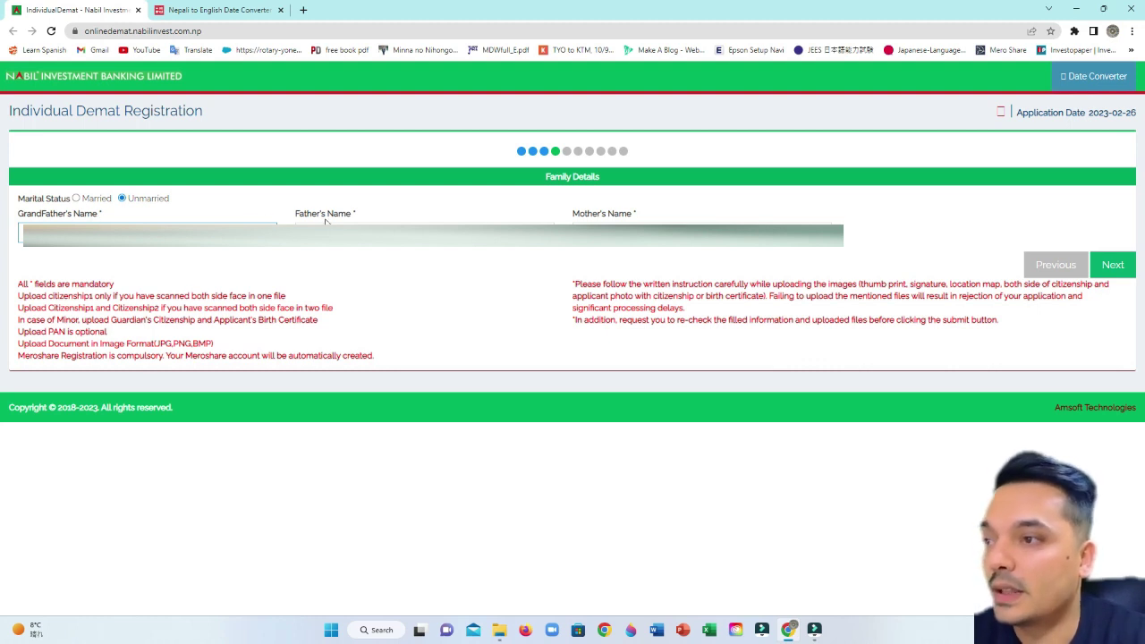
click(396, 222)
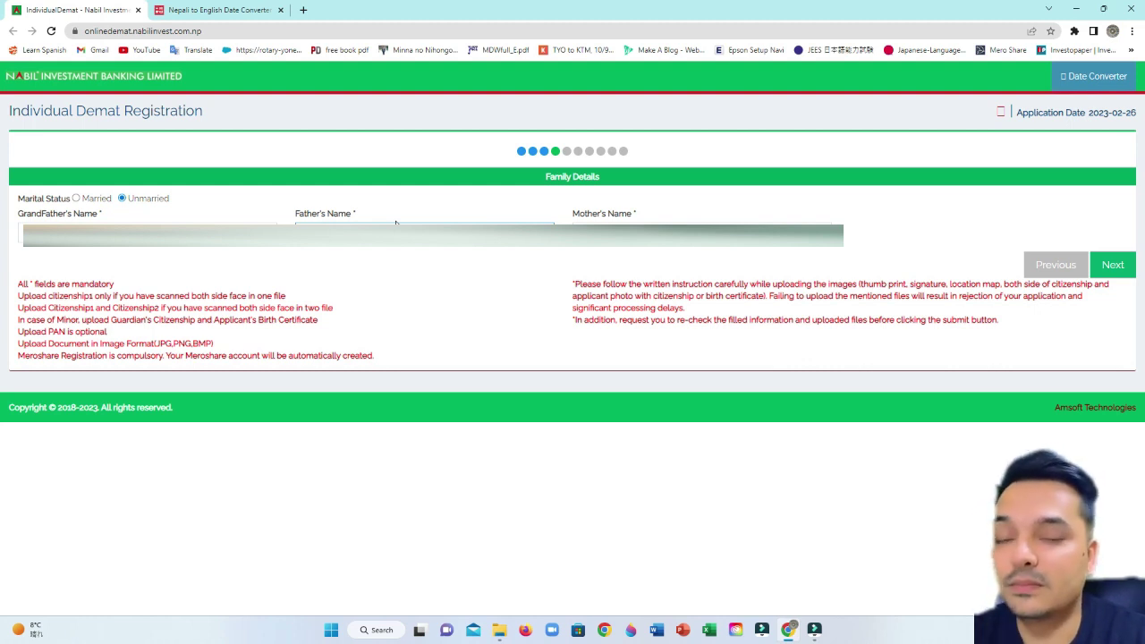
key(Tab)
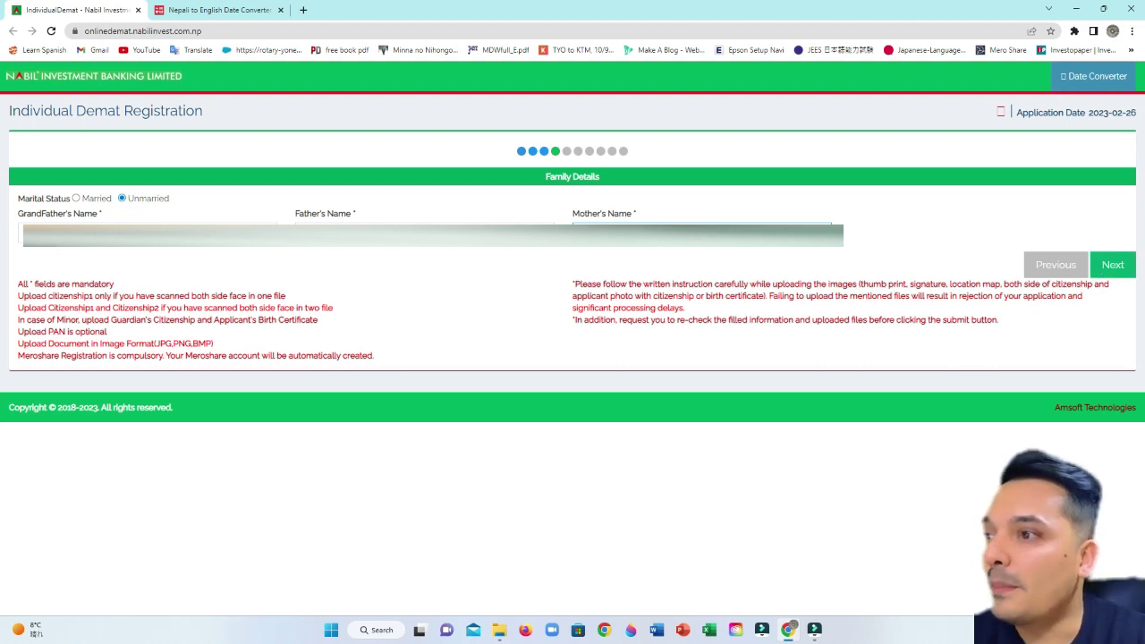
- On Occupation Details, choose Above Rs 5,00,000 yearly income and Weekly account statements
click(1112, 265)
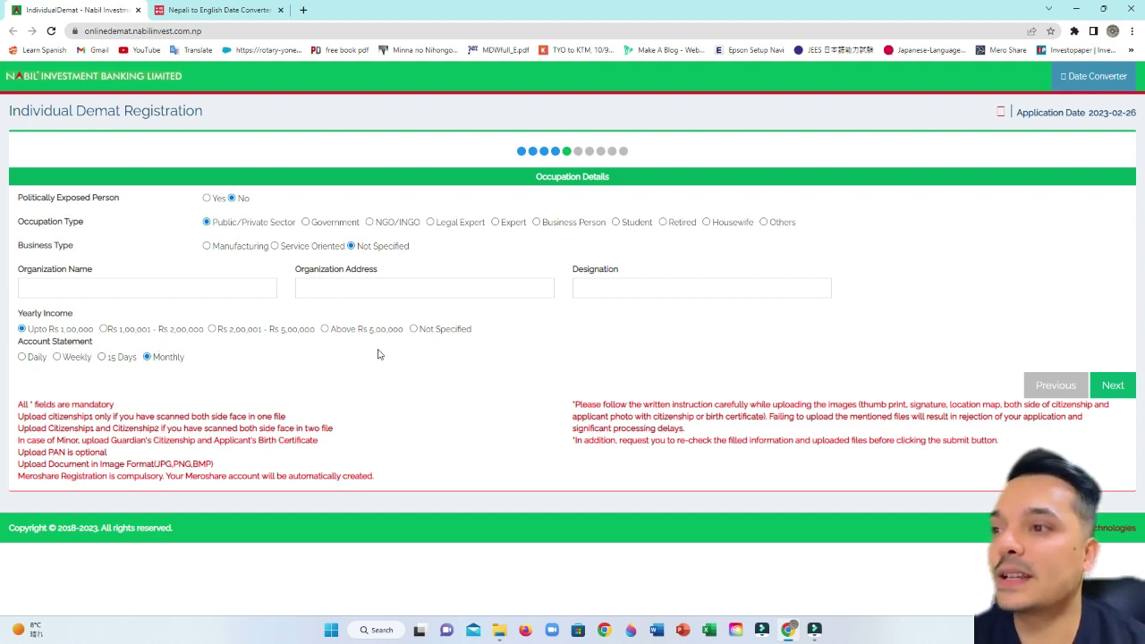
click(325, 329)
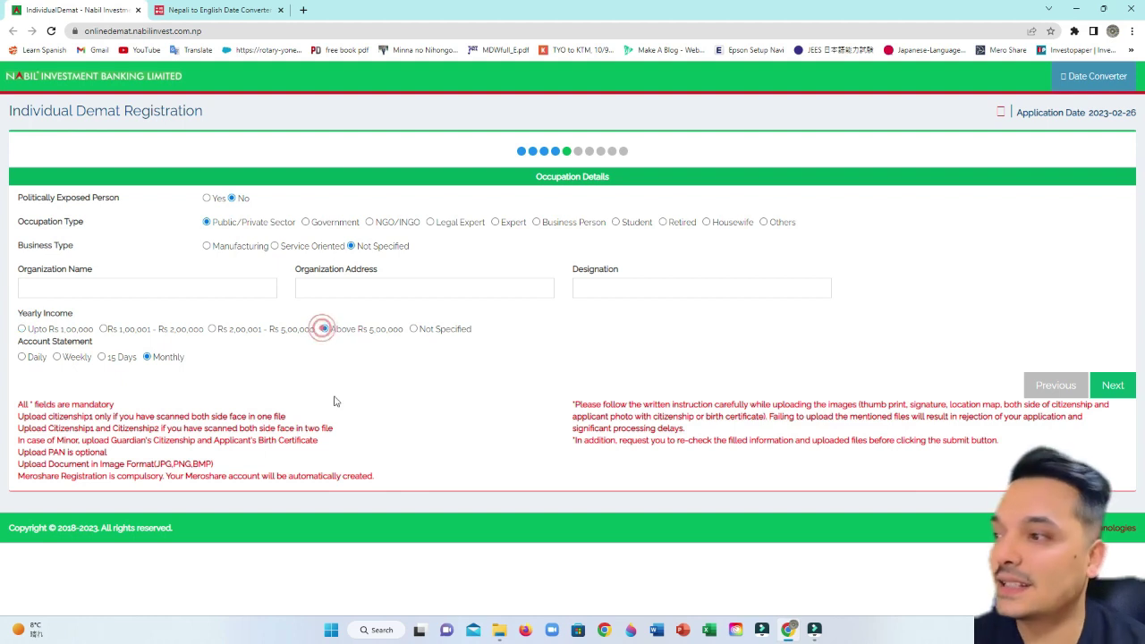
click(57, 357)
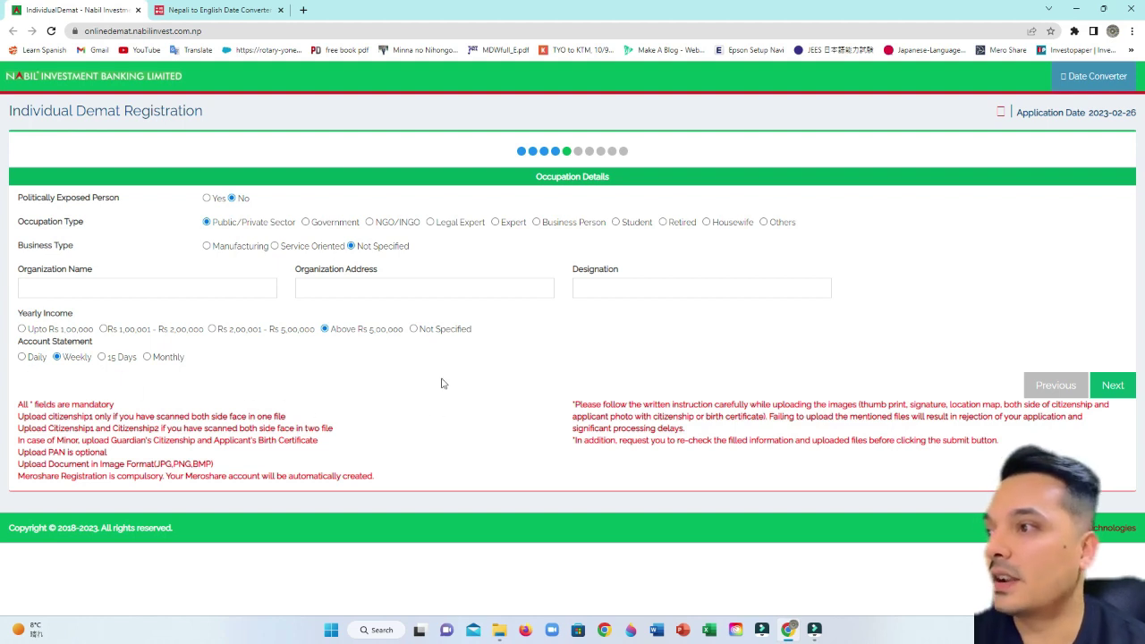
- Advance to Bank Account Details and enter the bank account number
click(1112, 386)
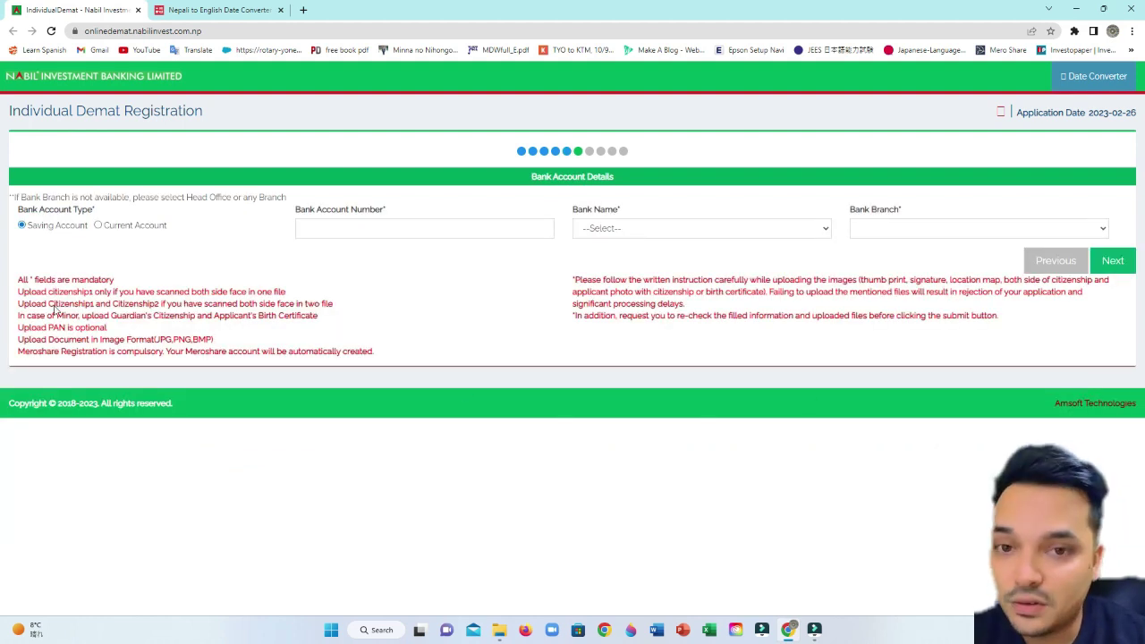
click(339, 228)
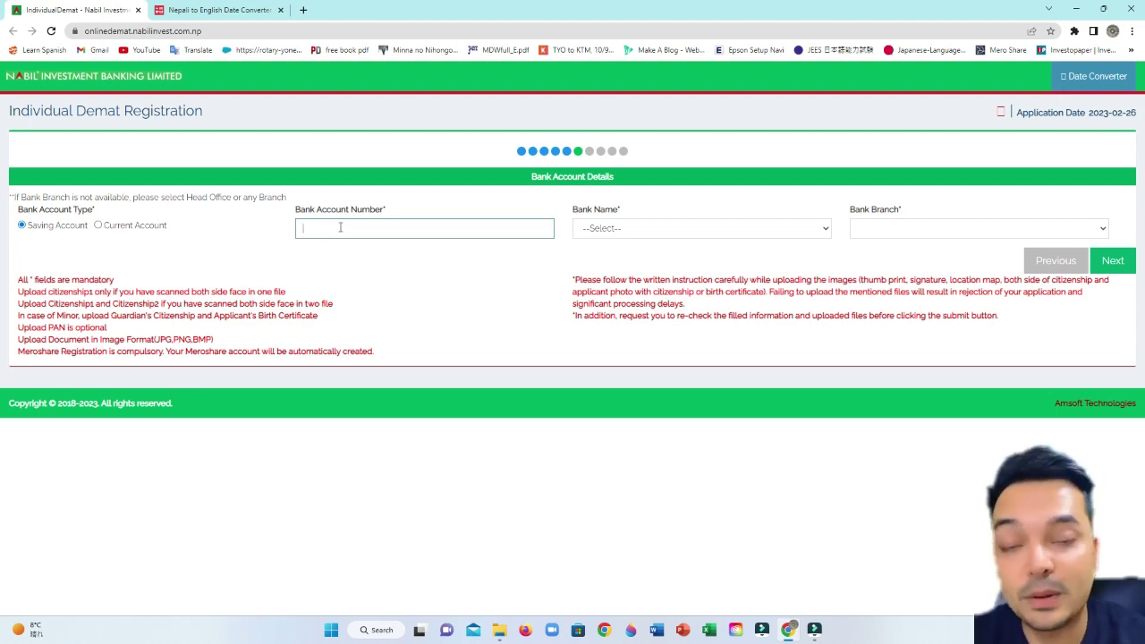
text(0)
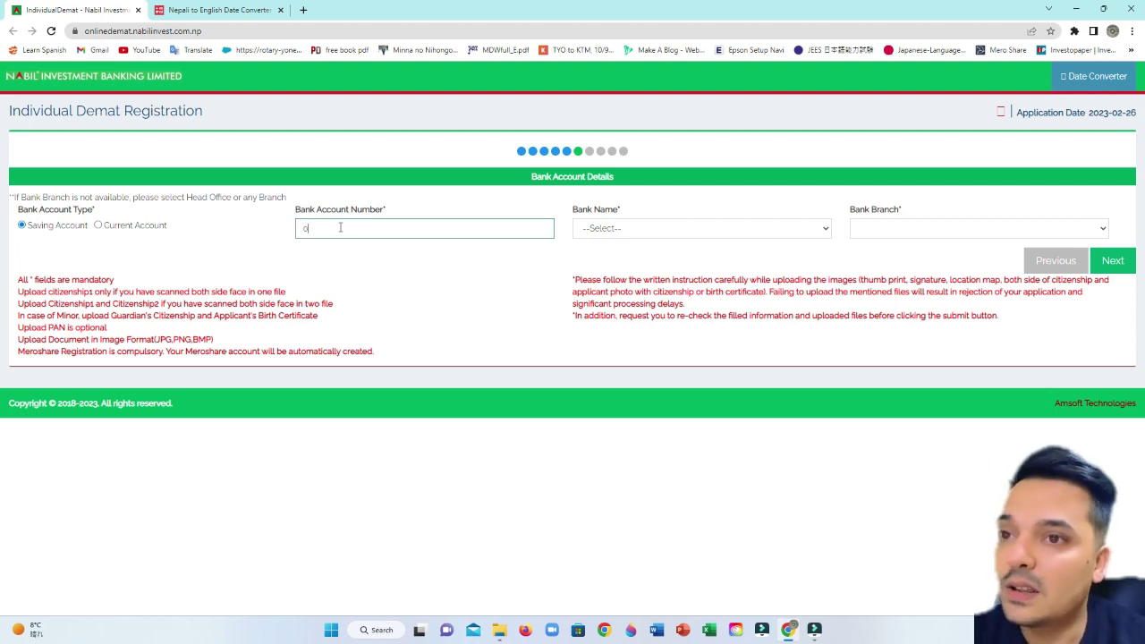
text(900)
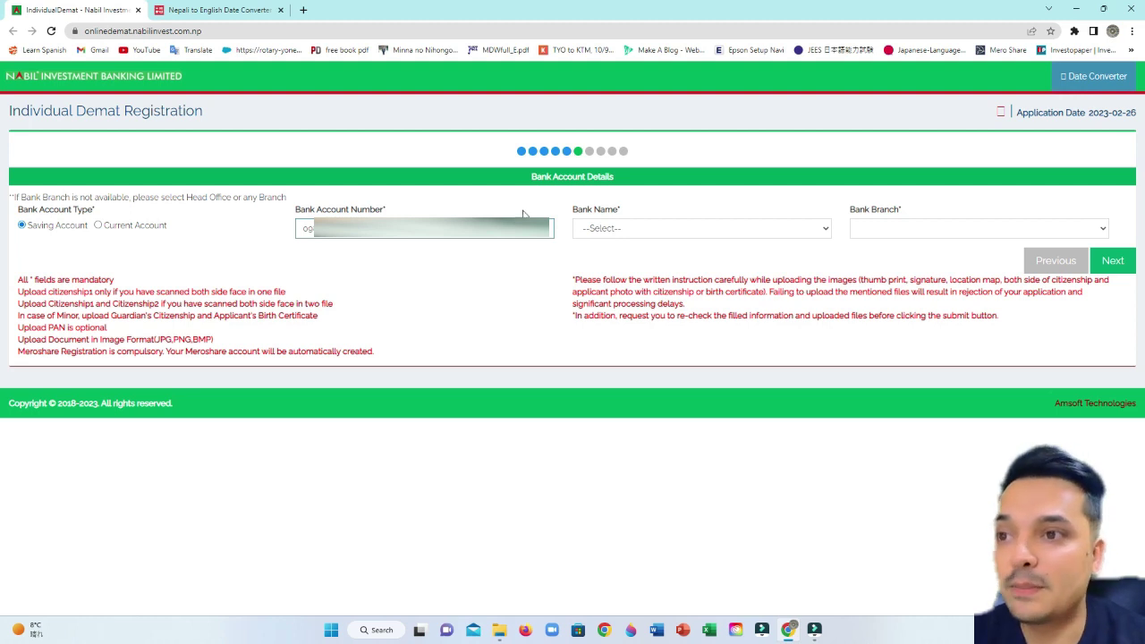
- Select Nabil Bank Ltd. as the bank
click(637, 234)
key(m)
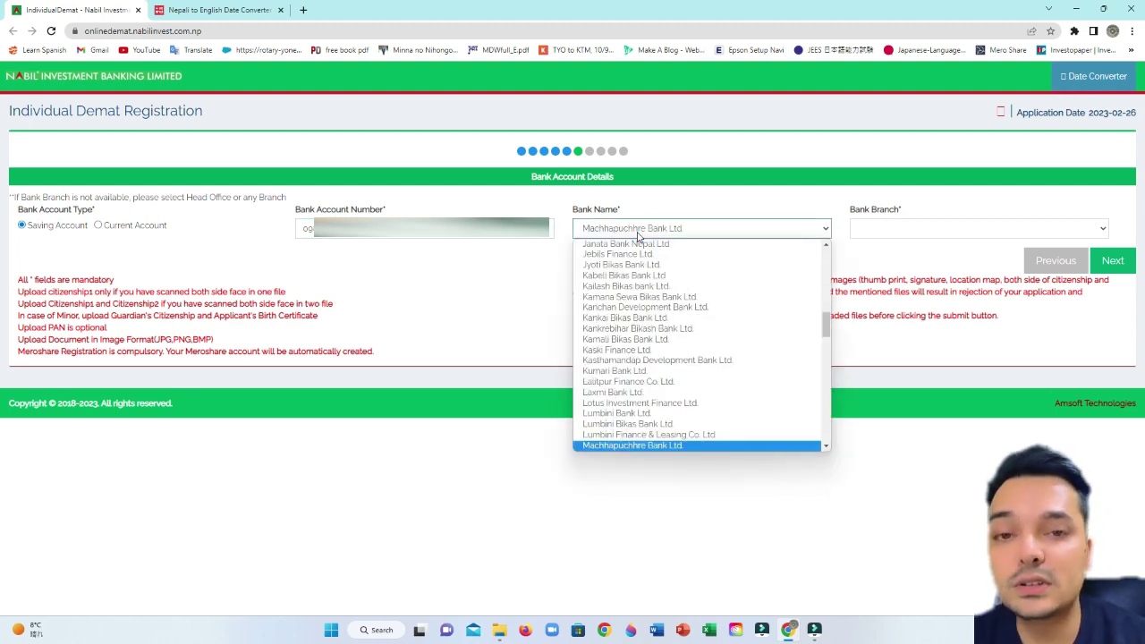
key(Down)
key(Down)
key(Down)
key(Down)
key(Down)
key(Down)
key(Down)
key(Down)
key(Down)
key(Down)
key(Down)
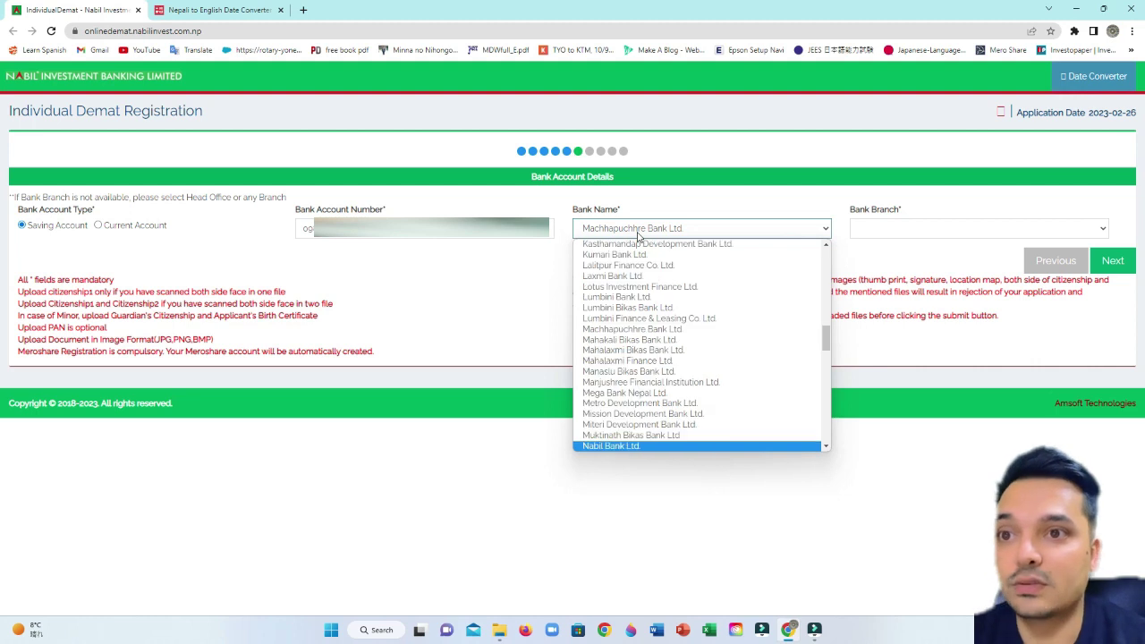
click(695, 445)
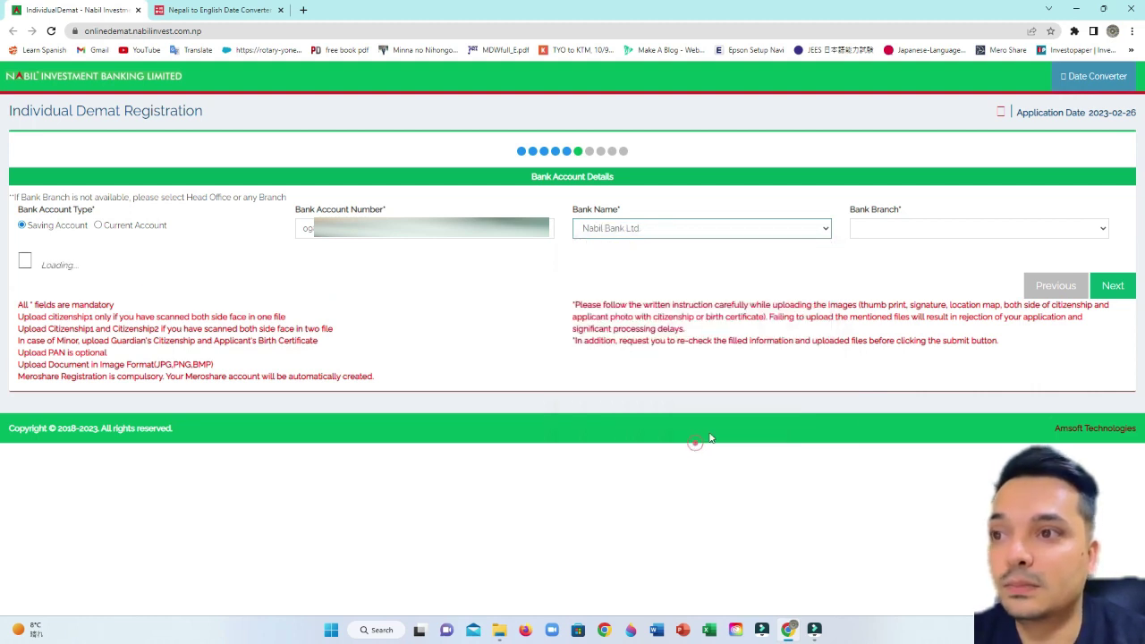
- Search the Bank Branch list for the Pokhara branch using 'pokhara' and then 'po'
click(917, 228)
text(po)
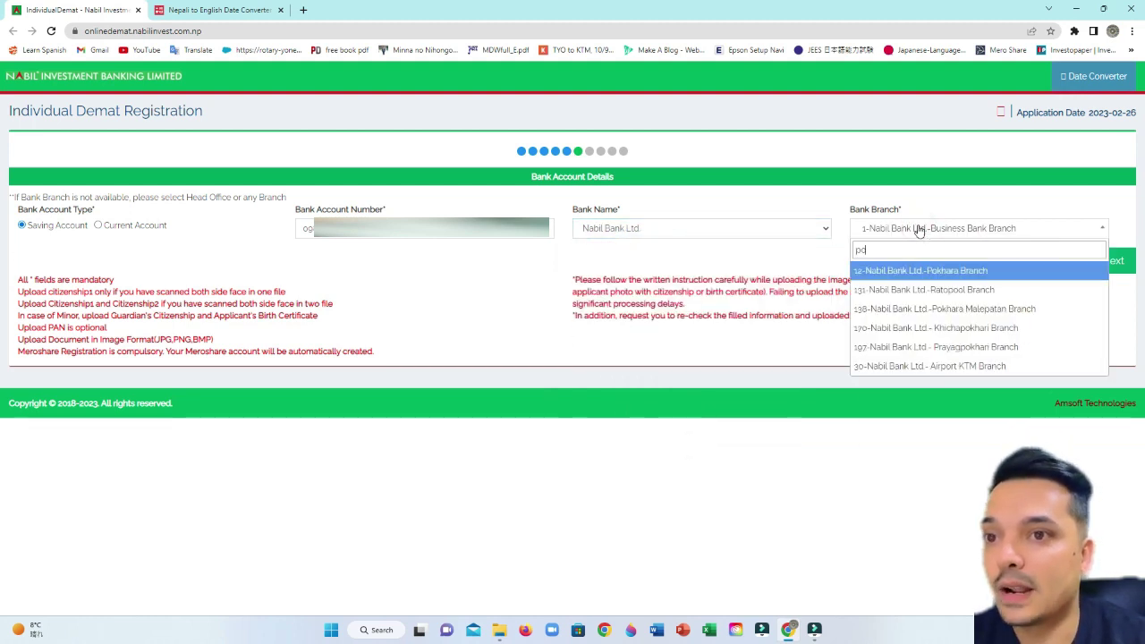
text(khara)
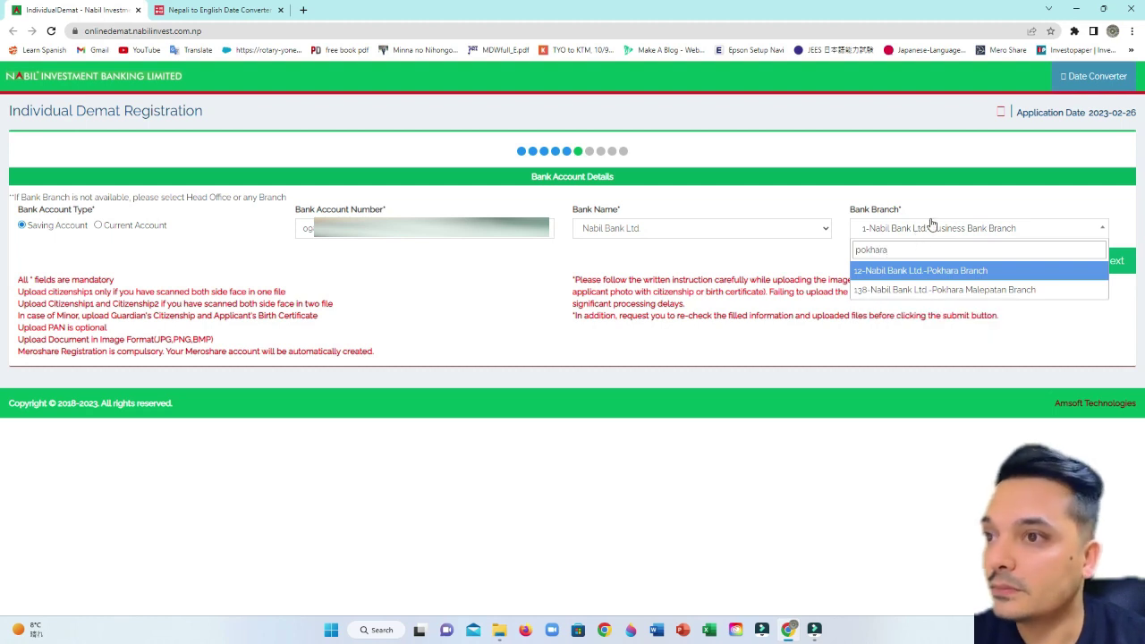
click(918, 231)
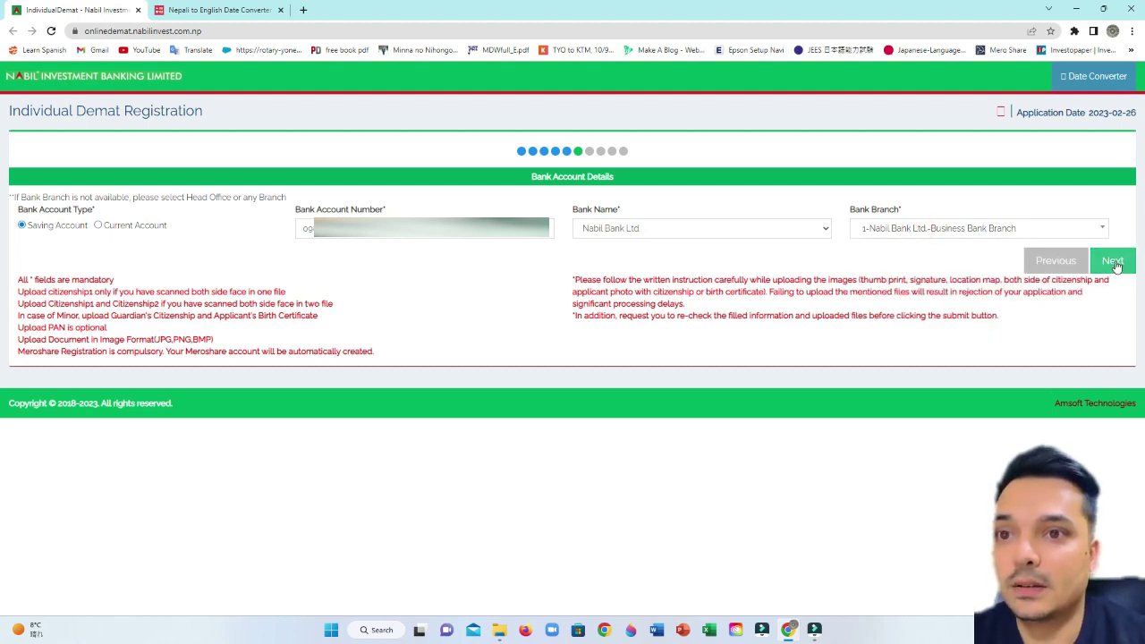
click(1048, 229)
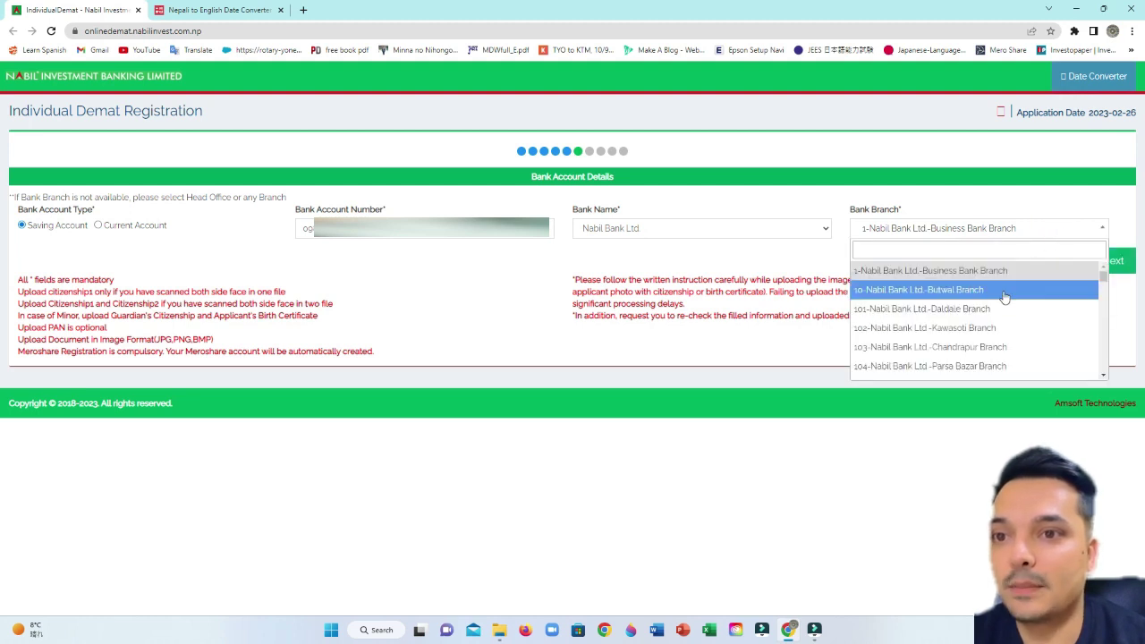
scroll(1005, 345, down, 2)
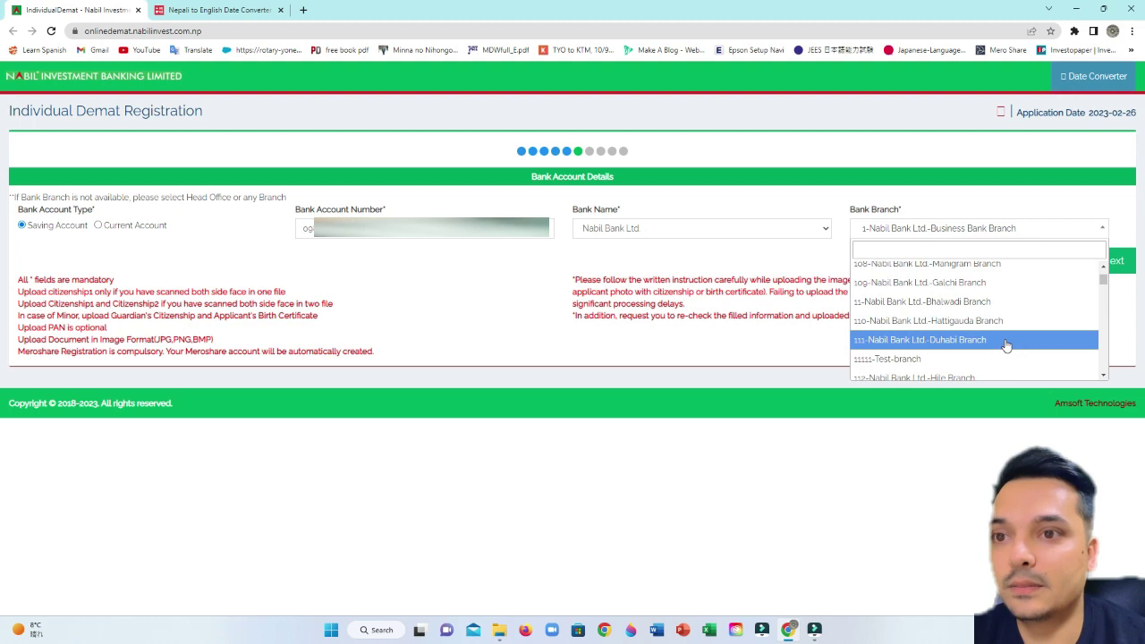
text(po)
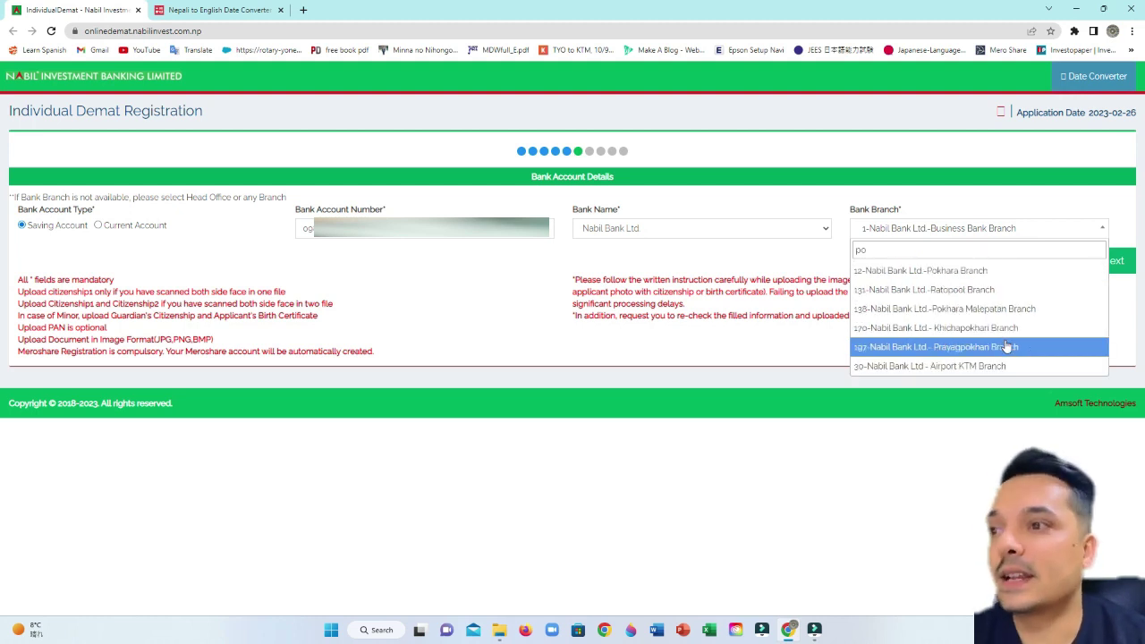
- Pick 12-Pokhara Branch, go to Nominee Details, and switch Nominee to Yes to view its fields
click(966, 274)
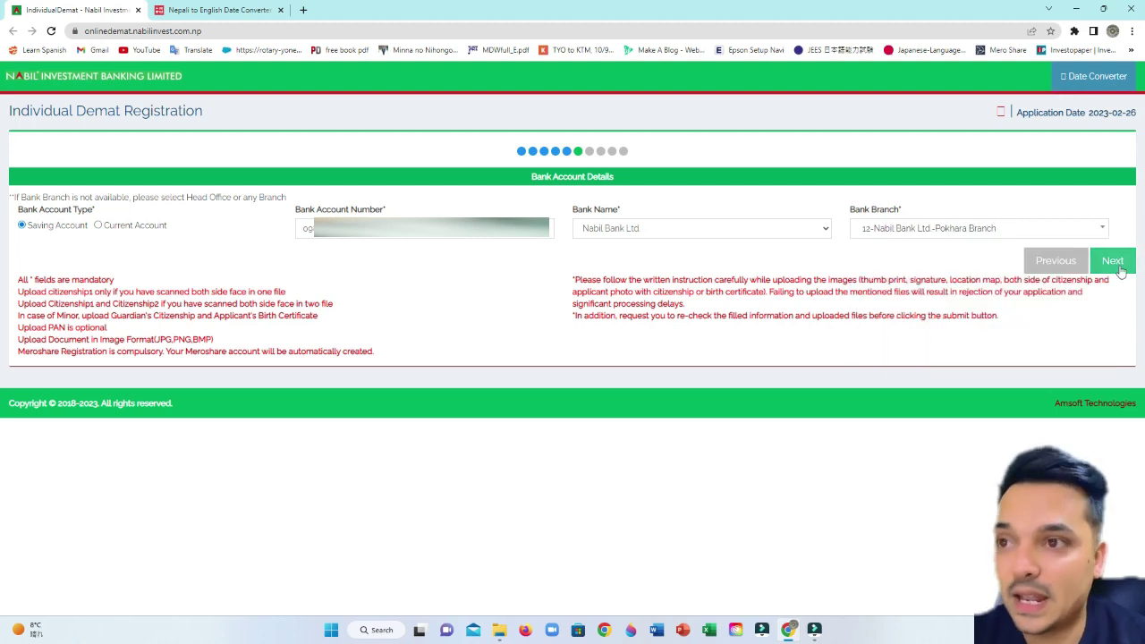
click(1115, 260)
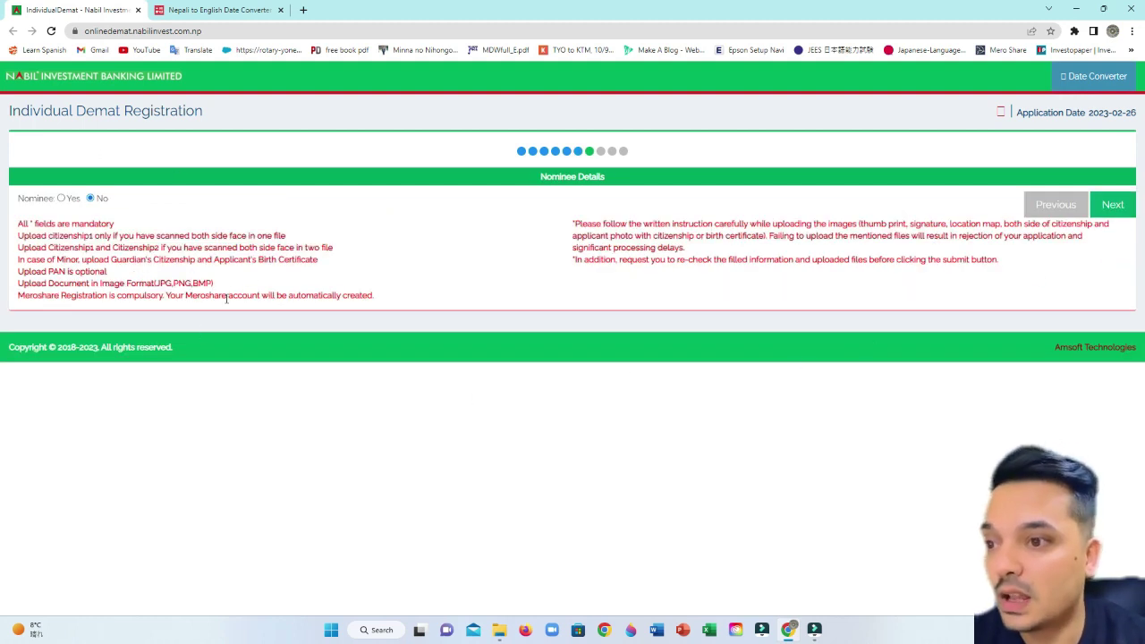
click(61, 199)
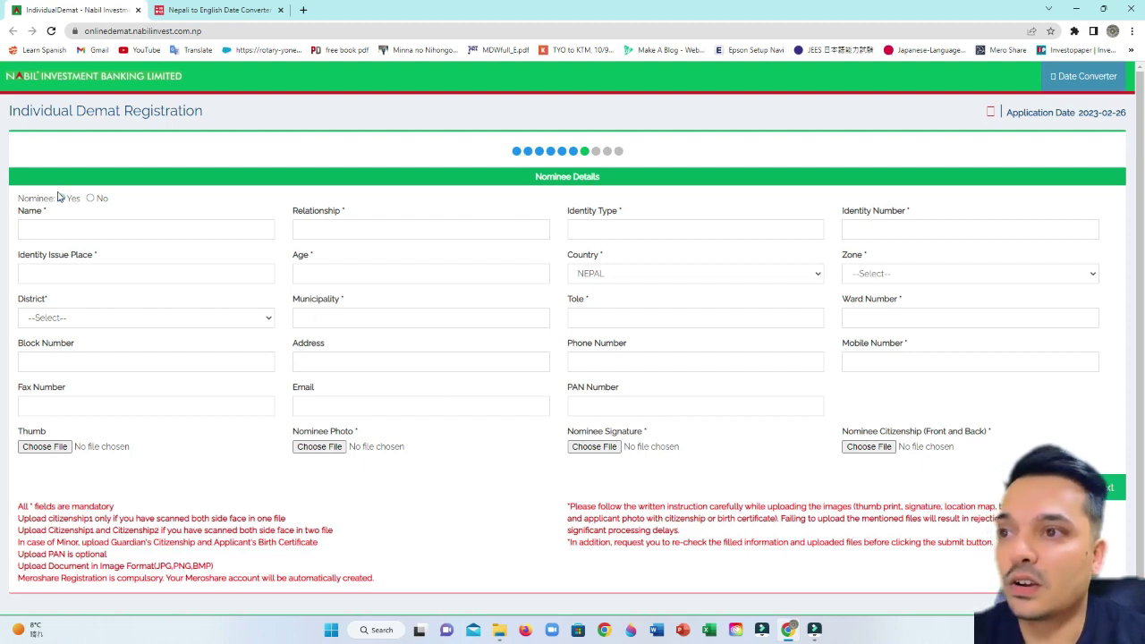
click(110, 231)
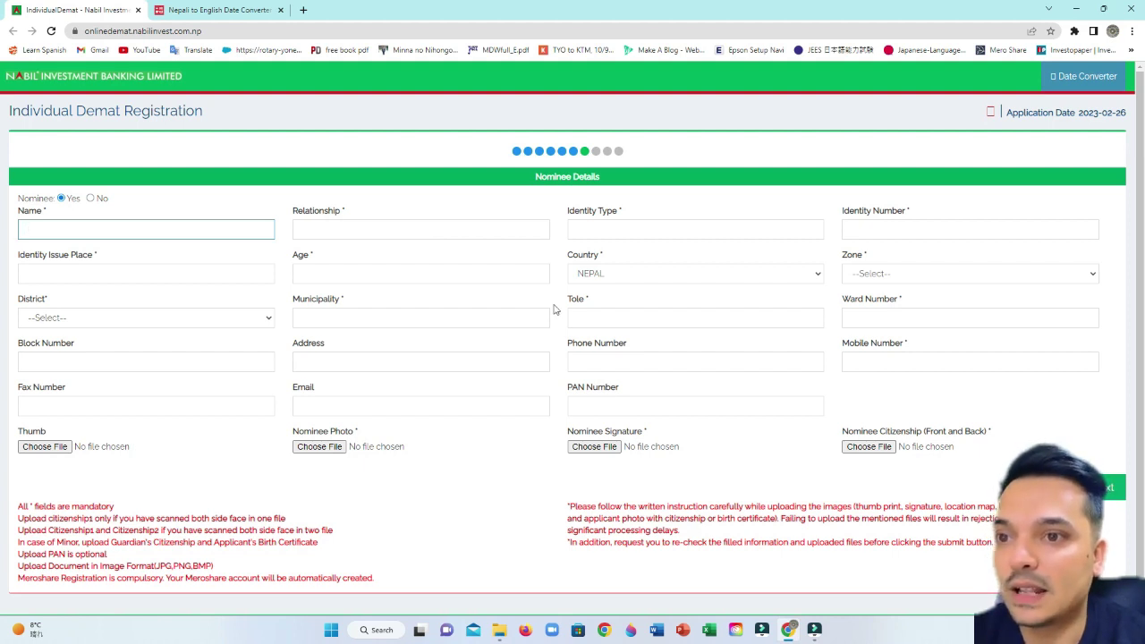
- Set Nominee to No and advance to the Map and Signature step
click(75, 211)
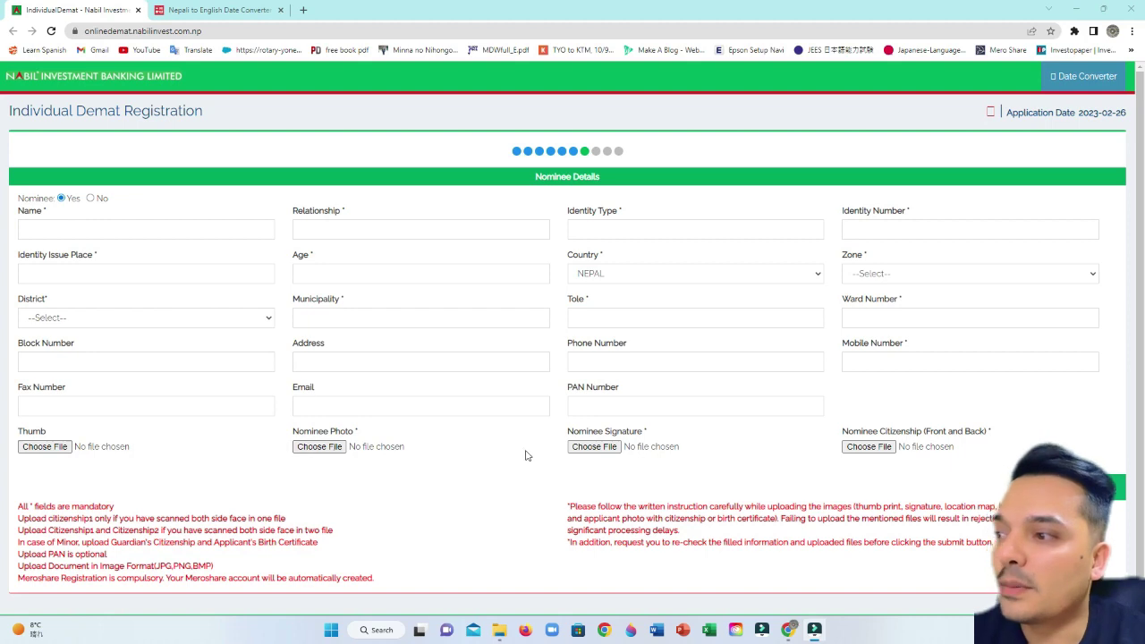
click(90, 198)
click(60, 198)
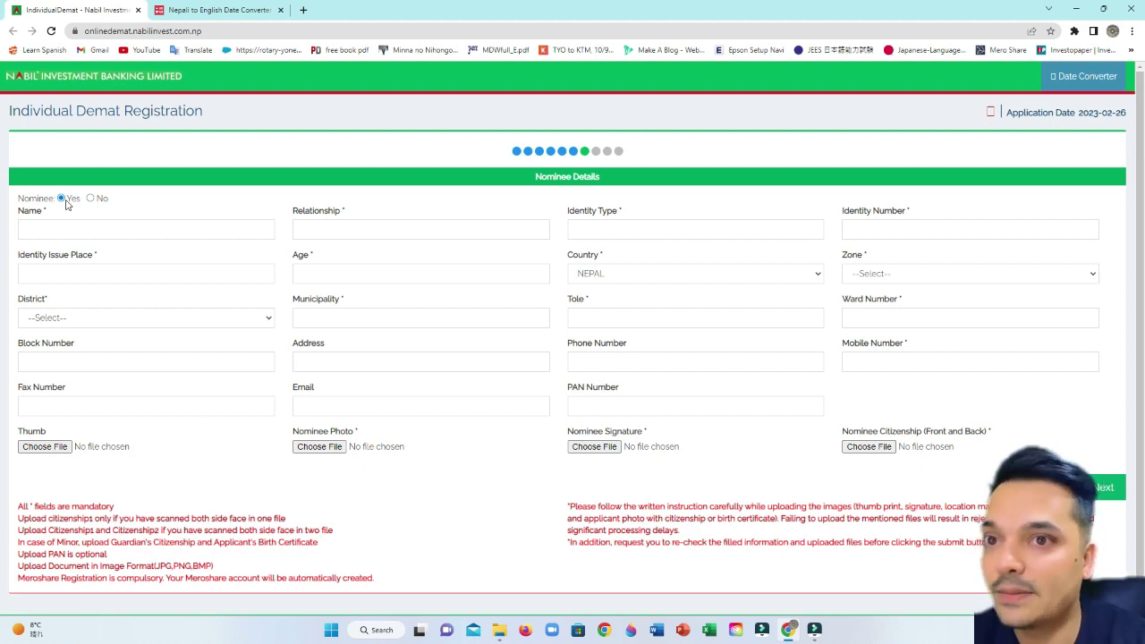
click(90, 198)
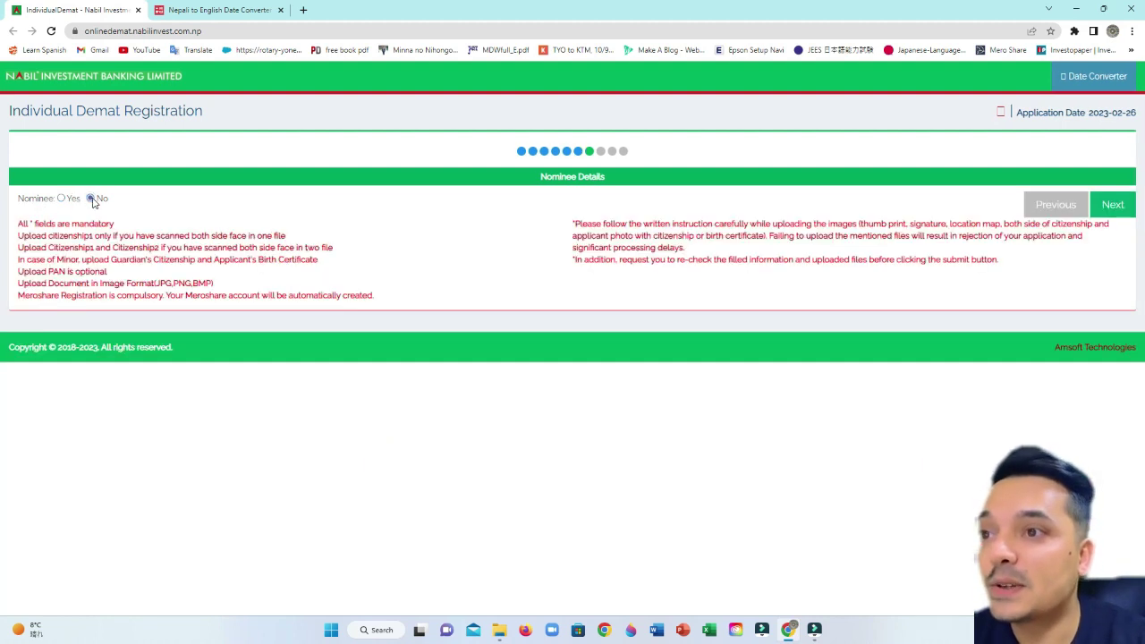
click(1117, 206)
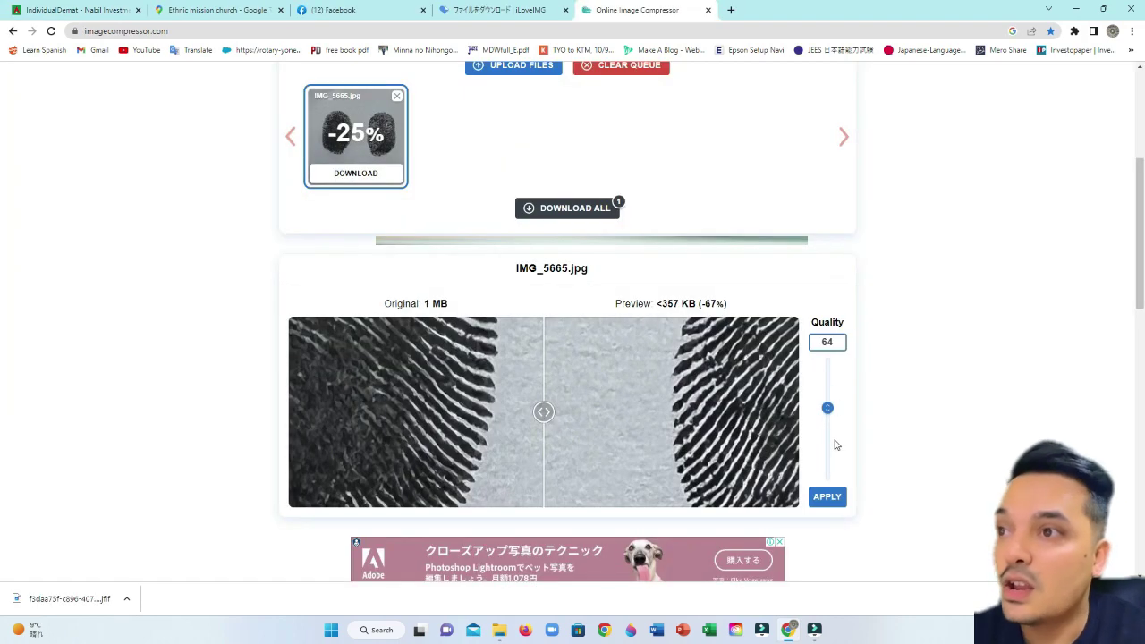
- Raise IMG_5665.jpg's compression Quality slider from 72 to about 78 and recompress
drag(827, 411, 828, 402)
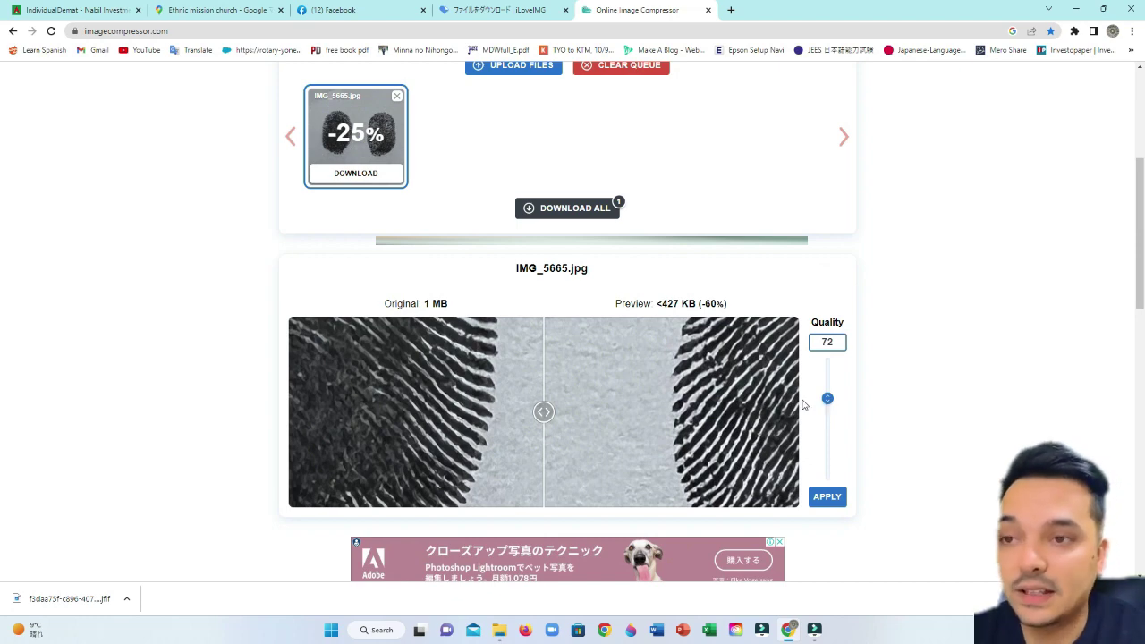
drag(829, 400, 830, 395)
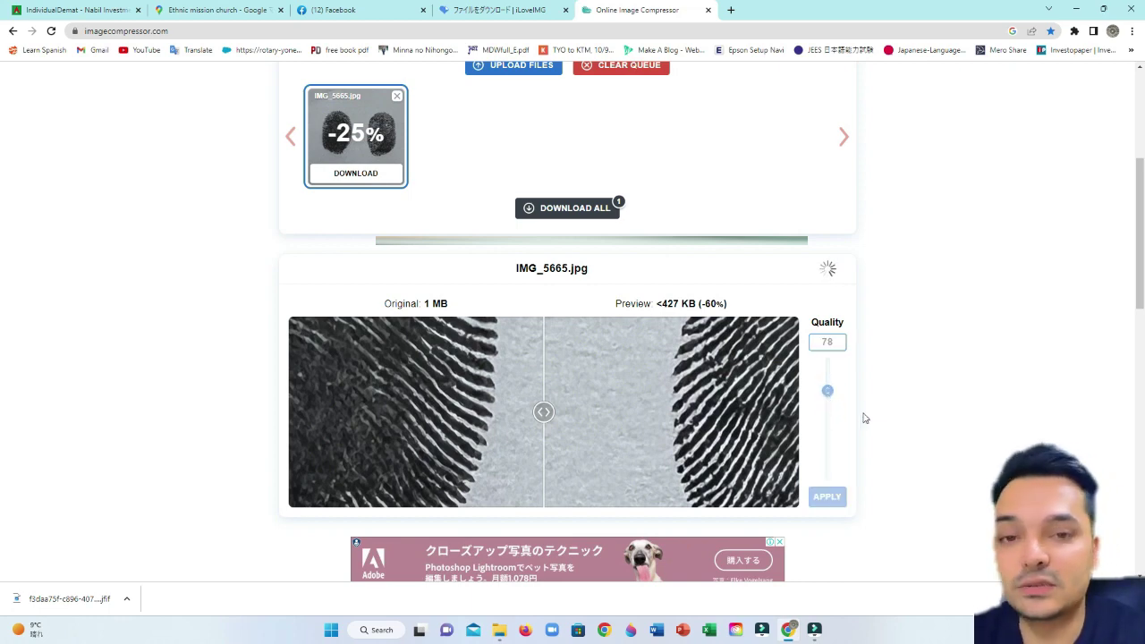
drag(827, 395, 827, 396)
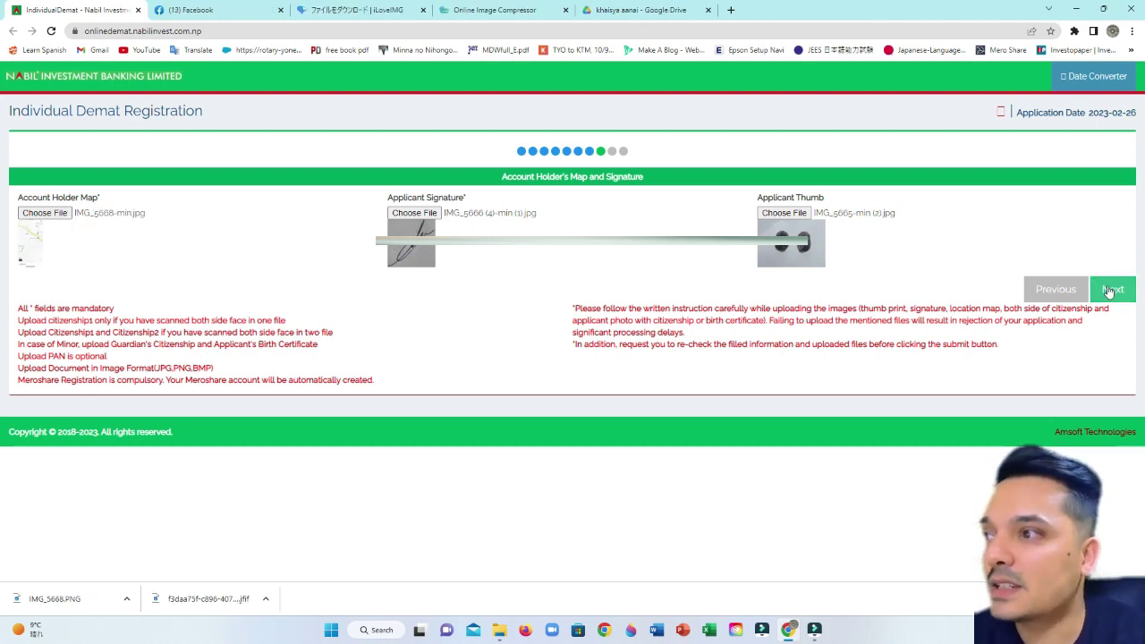
- Move past the Map and Signature step and the citizenship and photo attachments to Terms and Conditions
click(1111, 290)
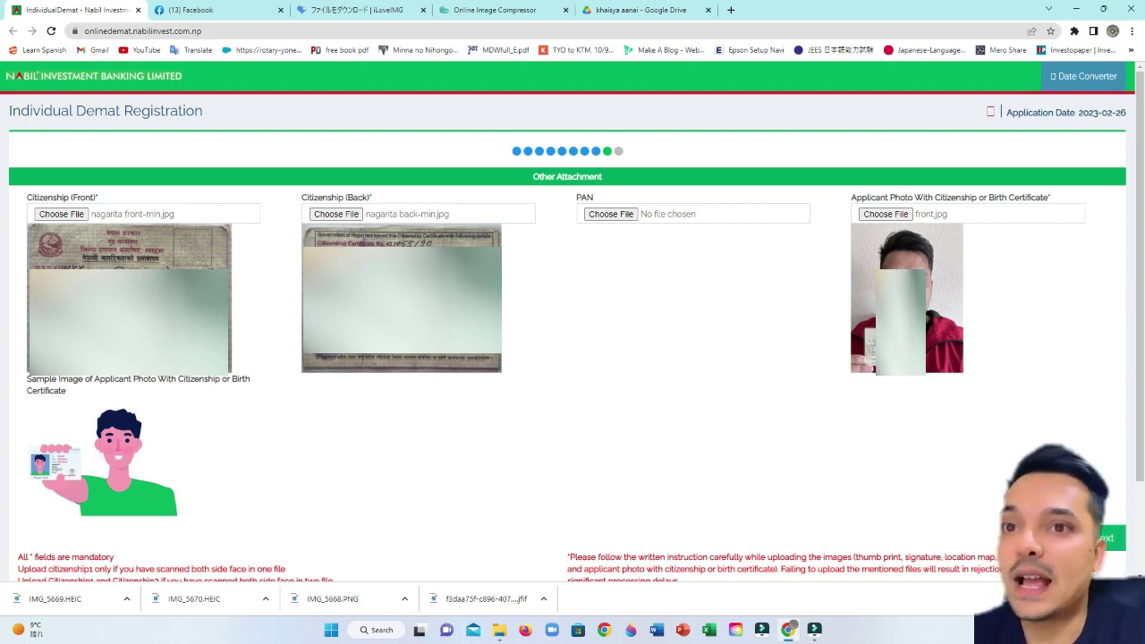
click(1107, 538)
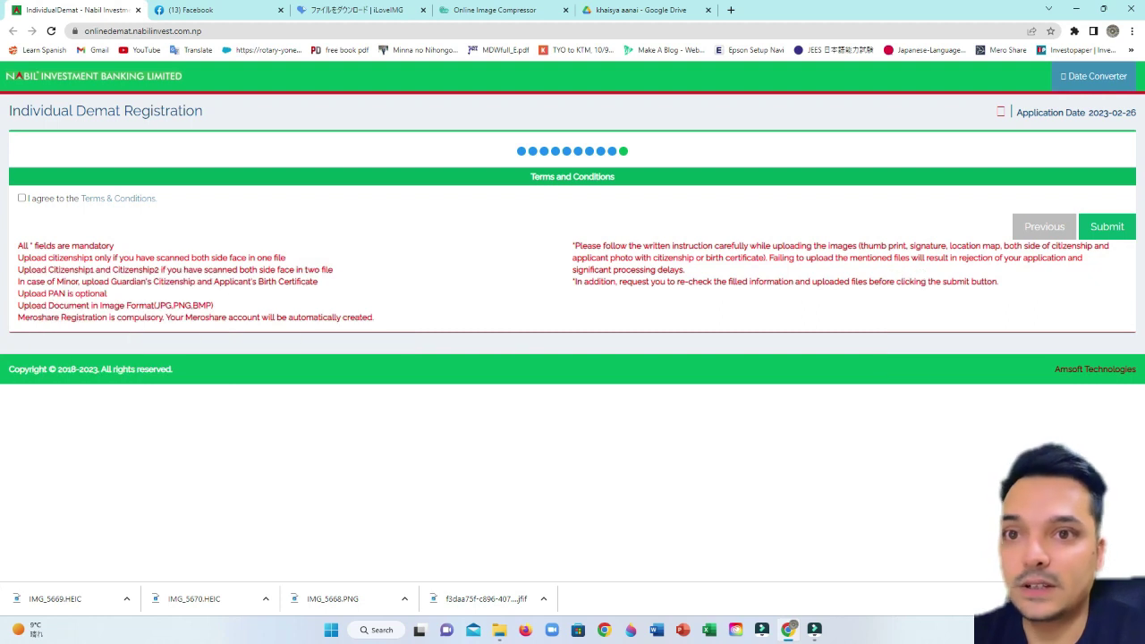
- Agree to the Terms & Conditions and submit the demat registration application
click(21, 198)
click(1103, 234)
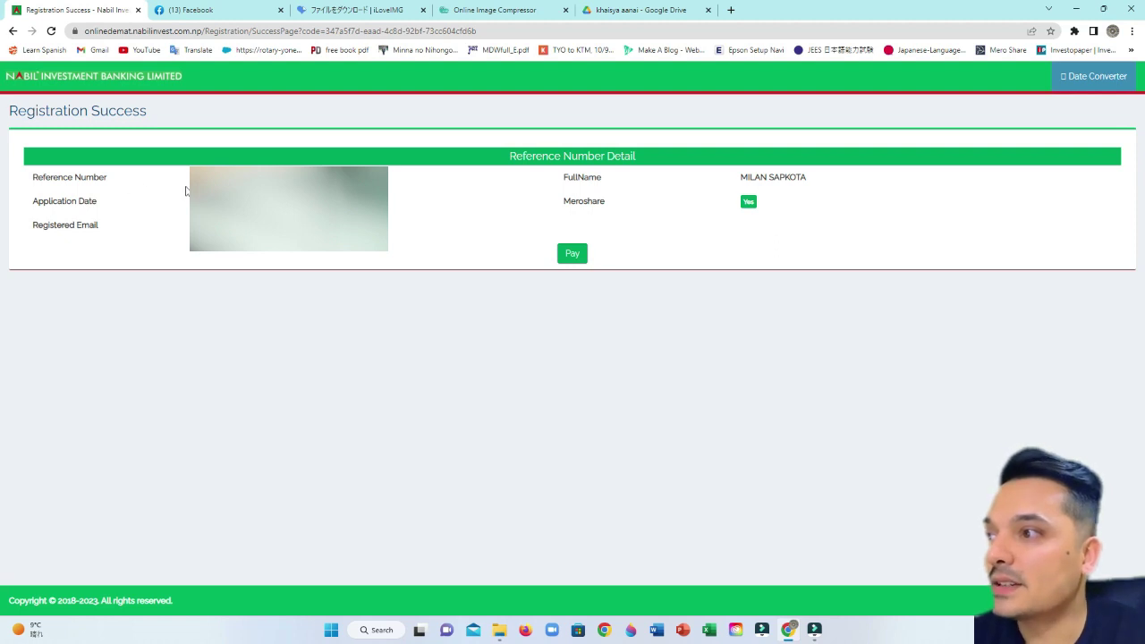
- Go to payment for the demat charge from the Registration Success page
drag(185, 190, 187, 226)
click(289, 274)
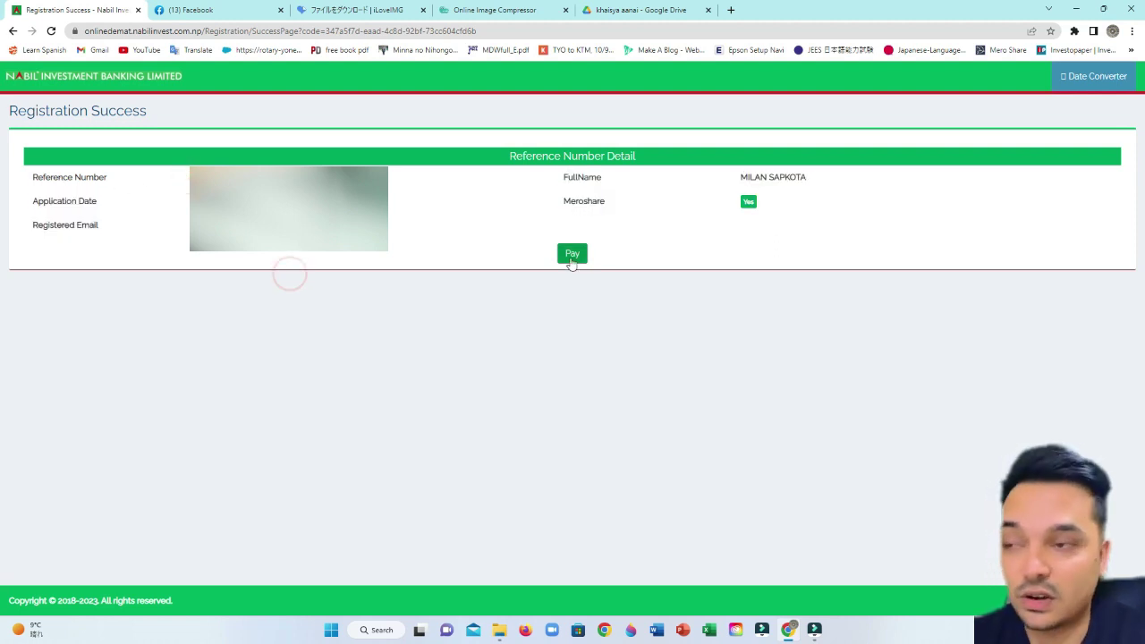
click(573, 255)
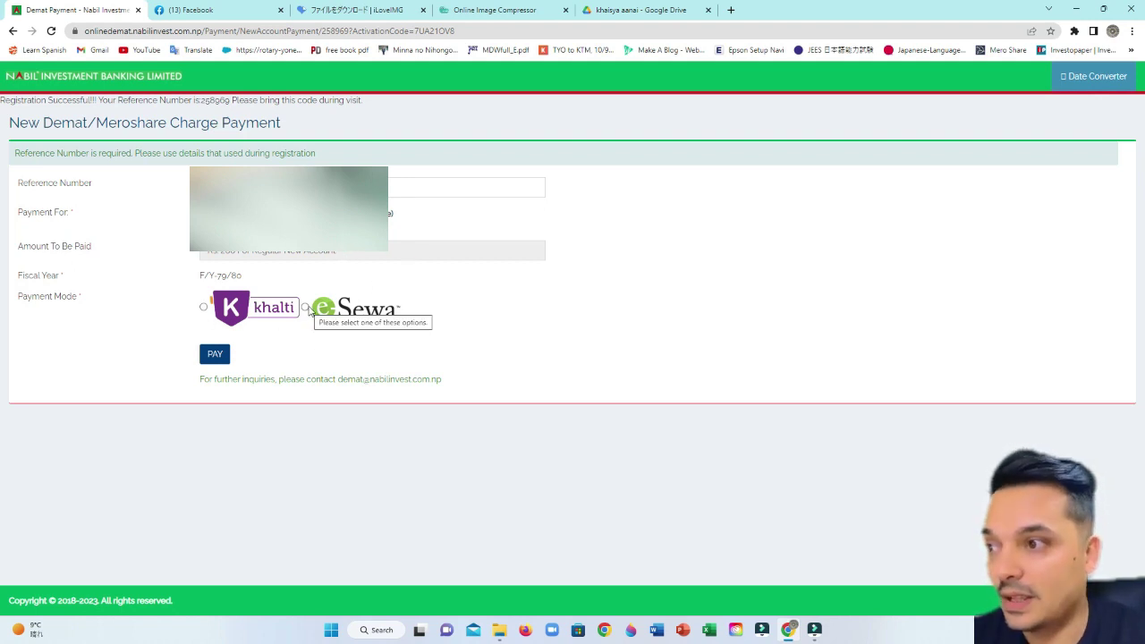
- Choose eSewa as the payment mode and proceed to pay the NPR 200 charge
click(306, 307)
click(204, 307)
click(305, 307)
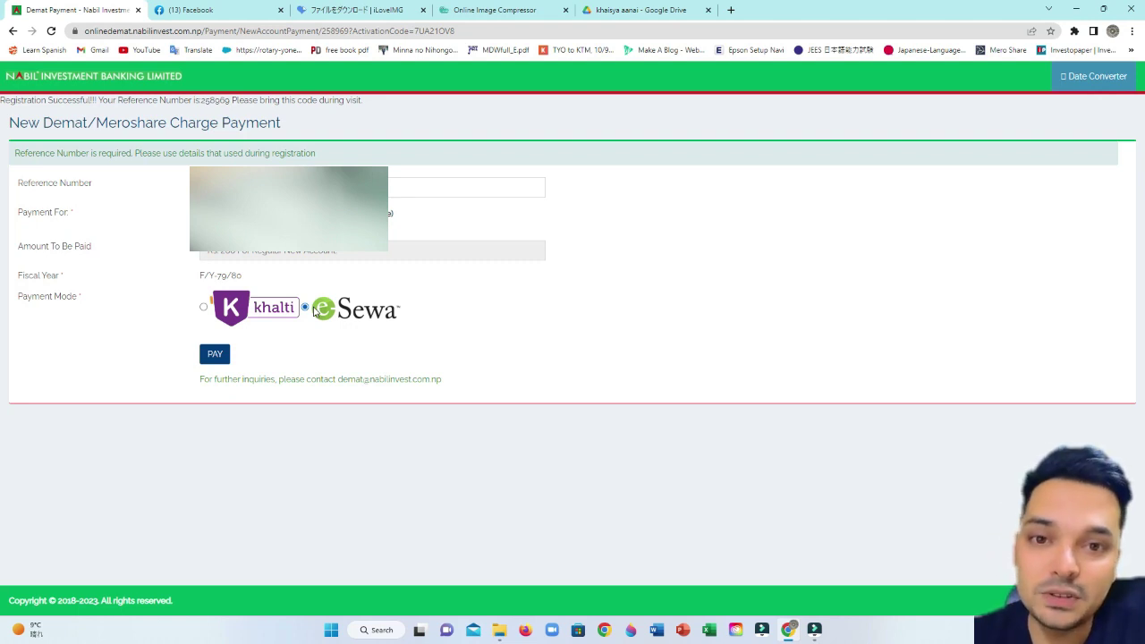
click(218, 355)
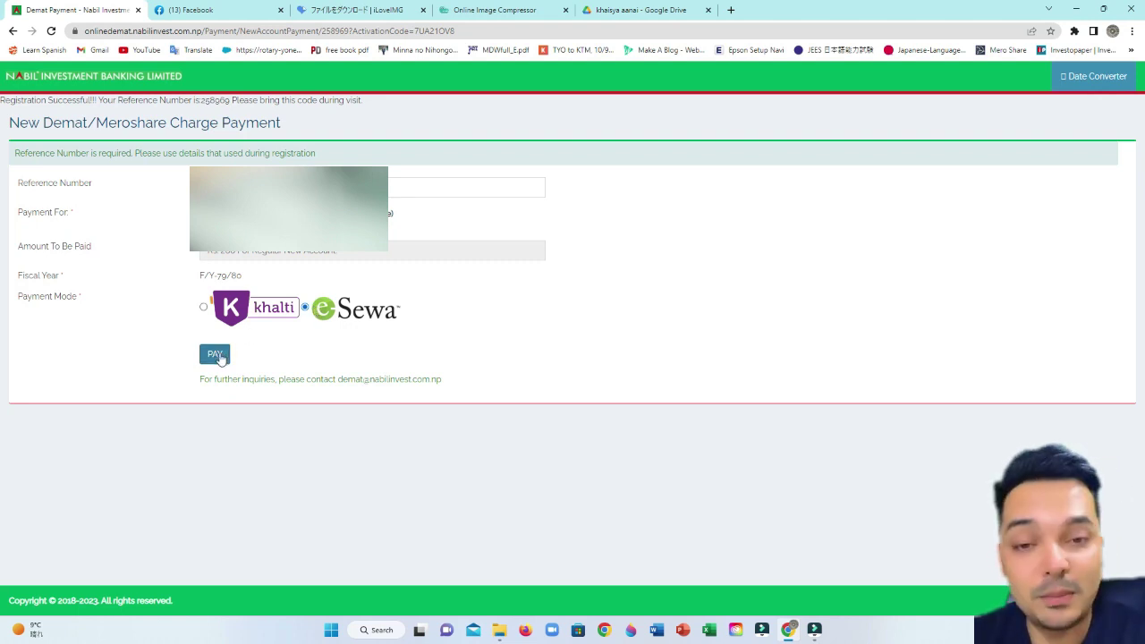
click(220, 358)
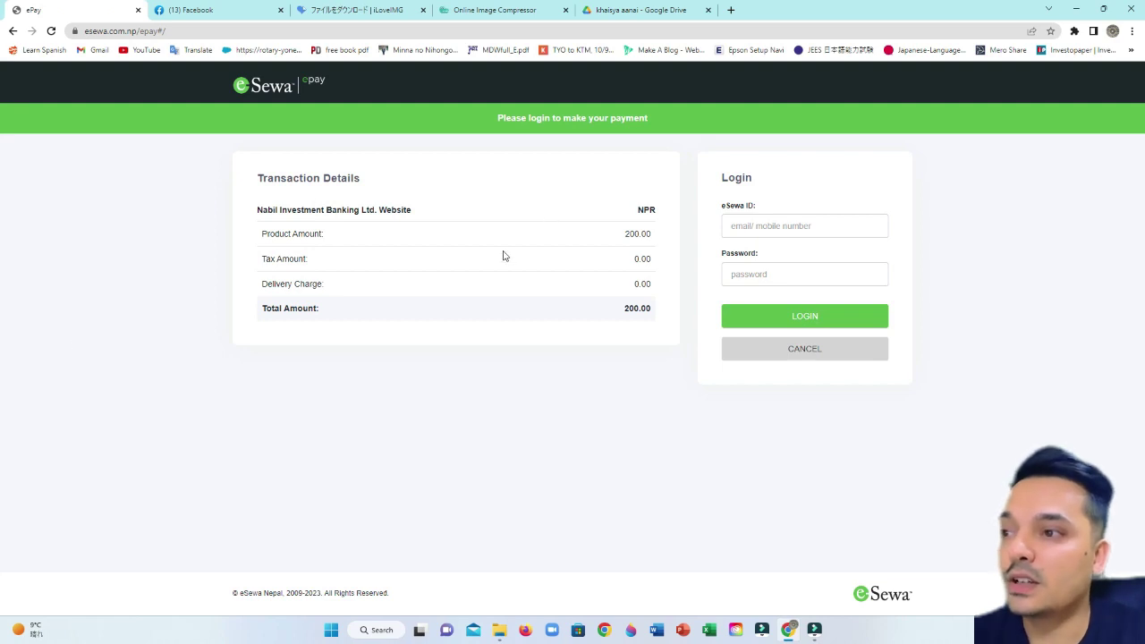
- Attempt the eSewa login, then reopen the payment via the New Registration email's Pay link
click(740, 226)
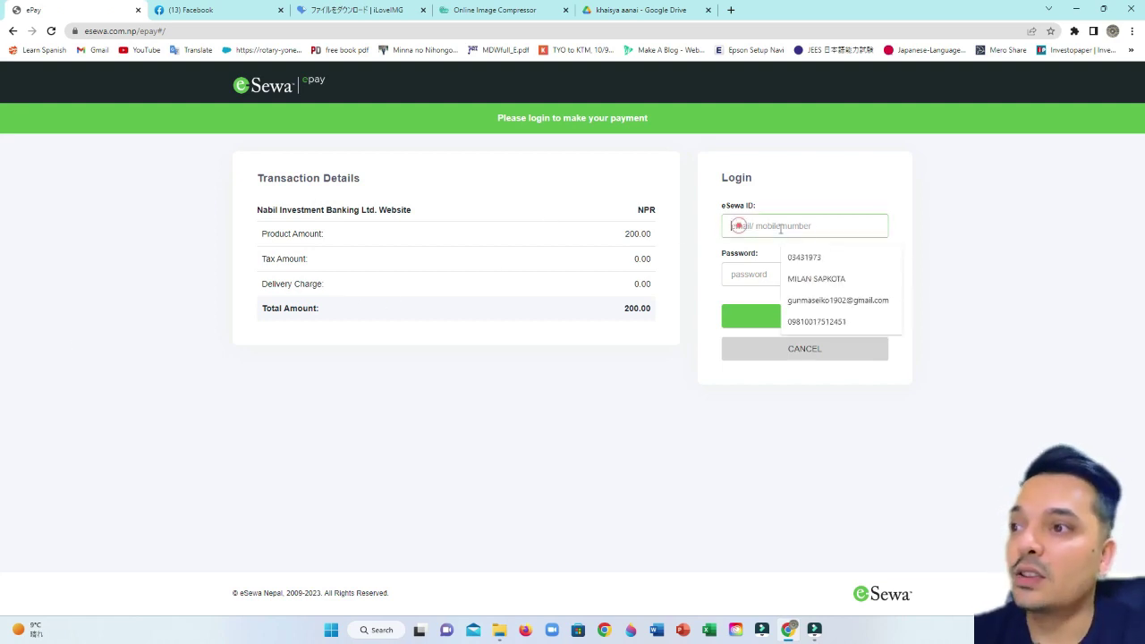
click(974, 223)
click(805, 315)
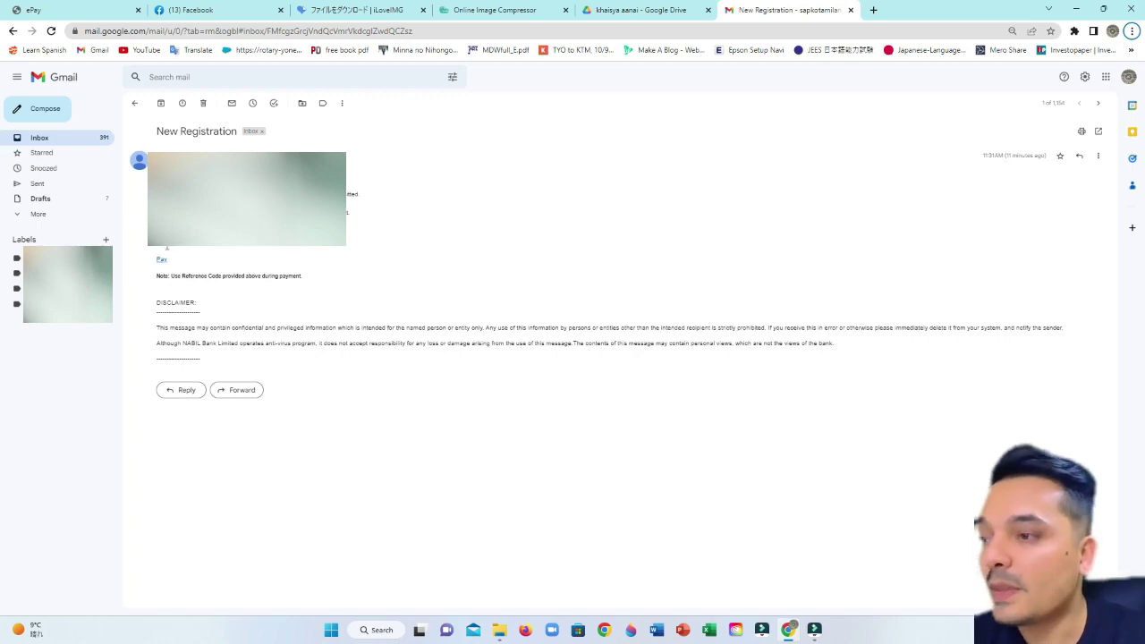
click(160, 259)
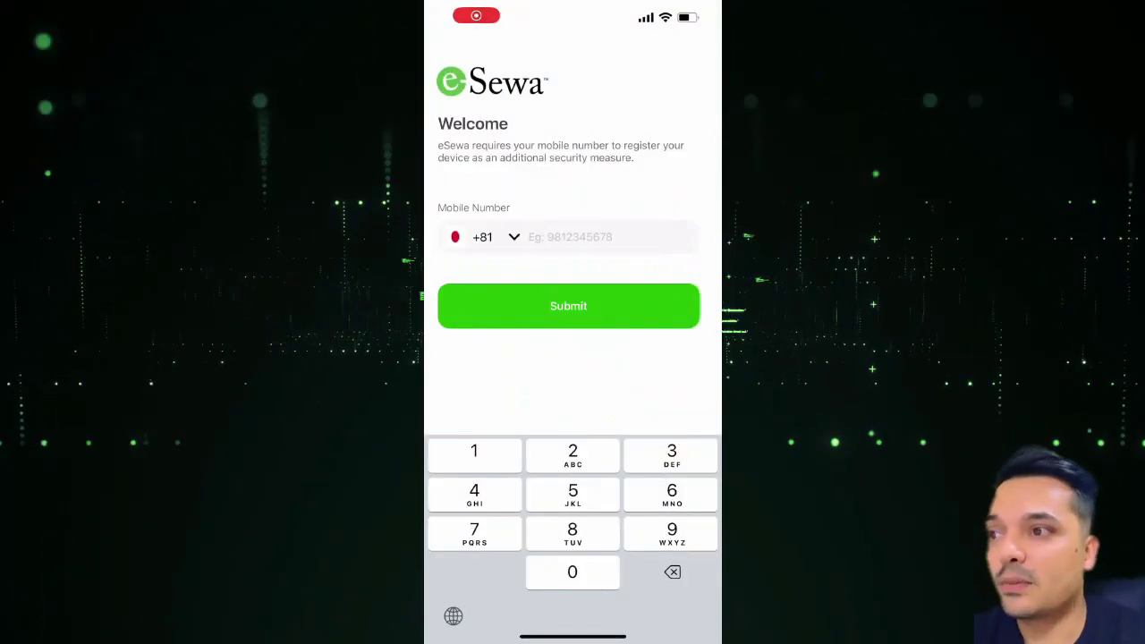
- Submit the mobile number in the eSewa app and finish onboarding with Get Started
text(09)
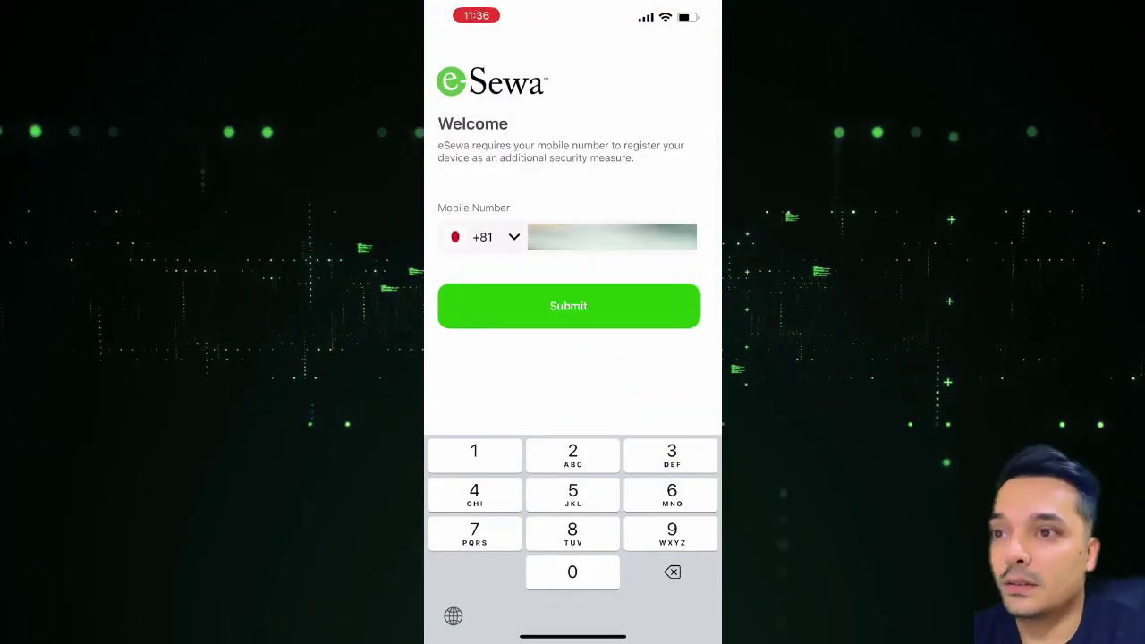
text(6)
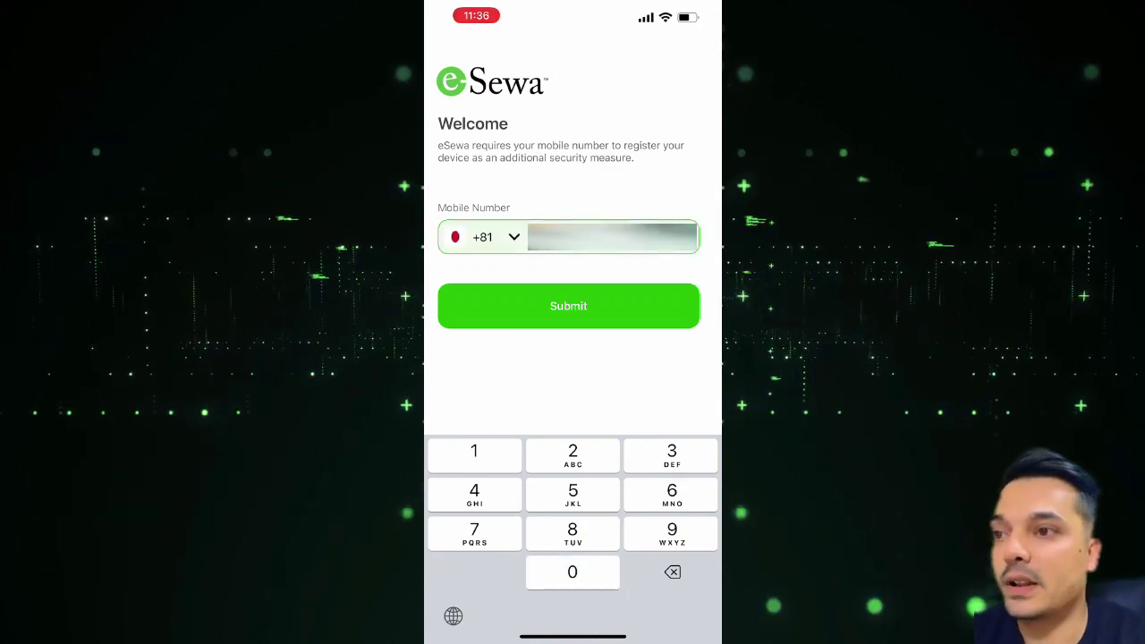
text(47)
click(568, 306)
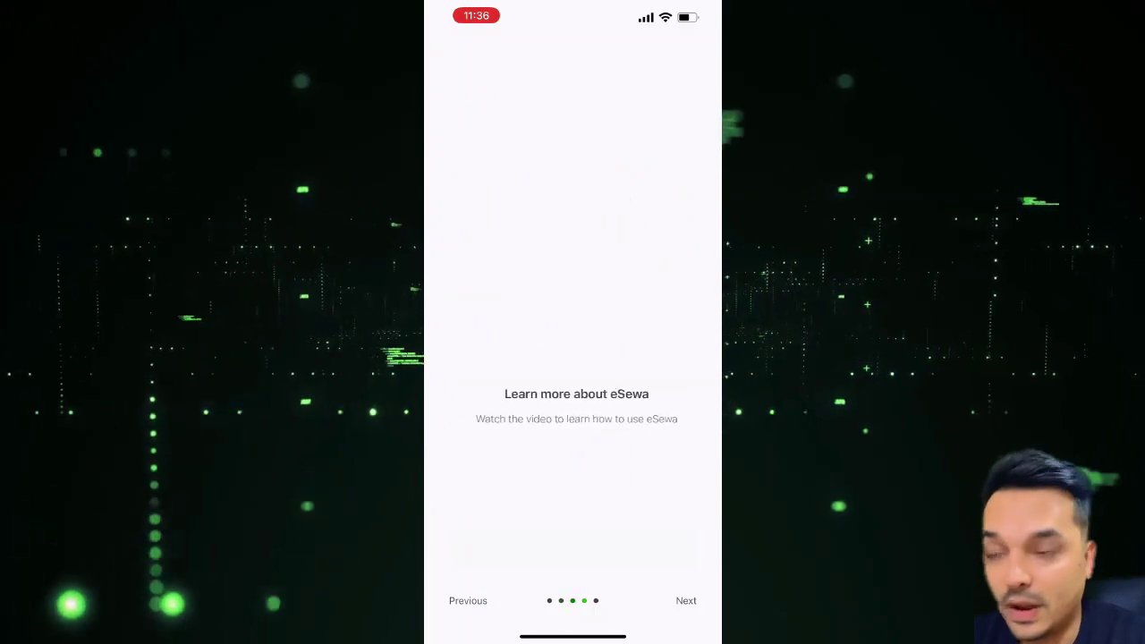
click(573, 546)
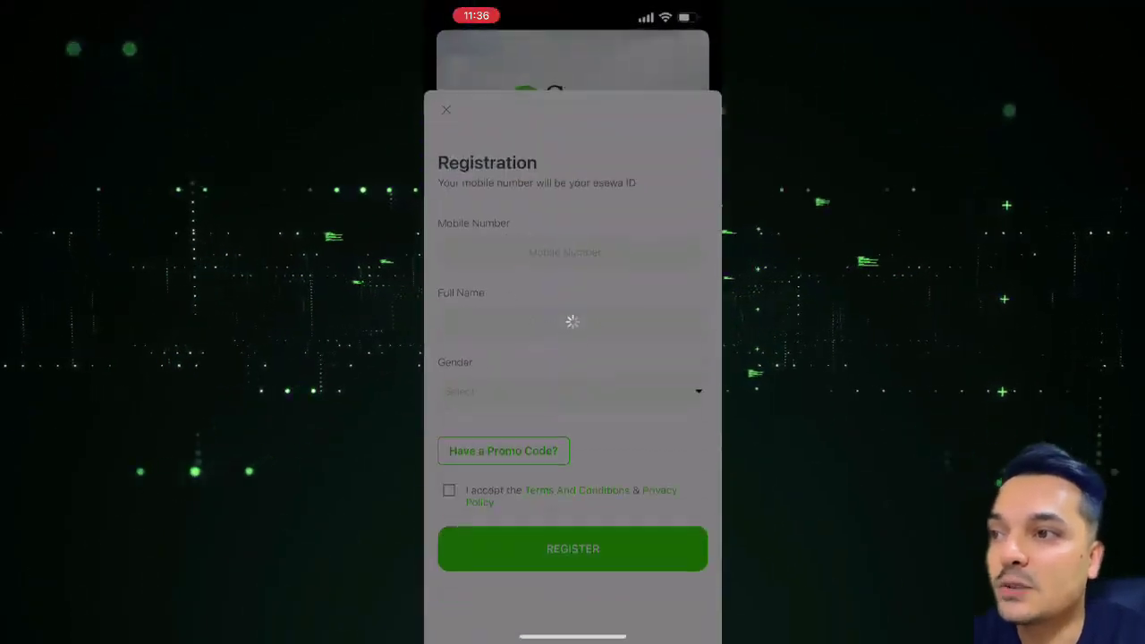
- Fill in the registration form with the mobile number, full name and gender Male
click(608, 201)
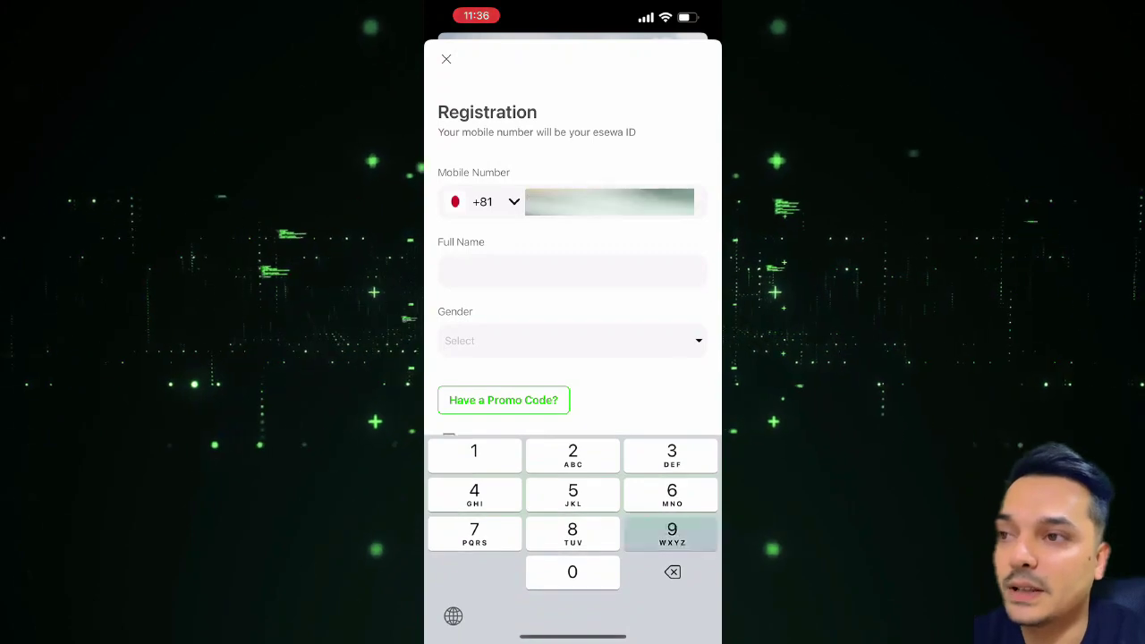
text(03364)
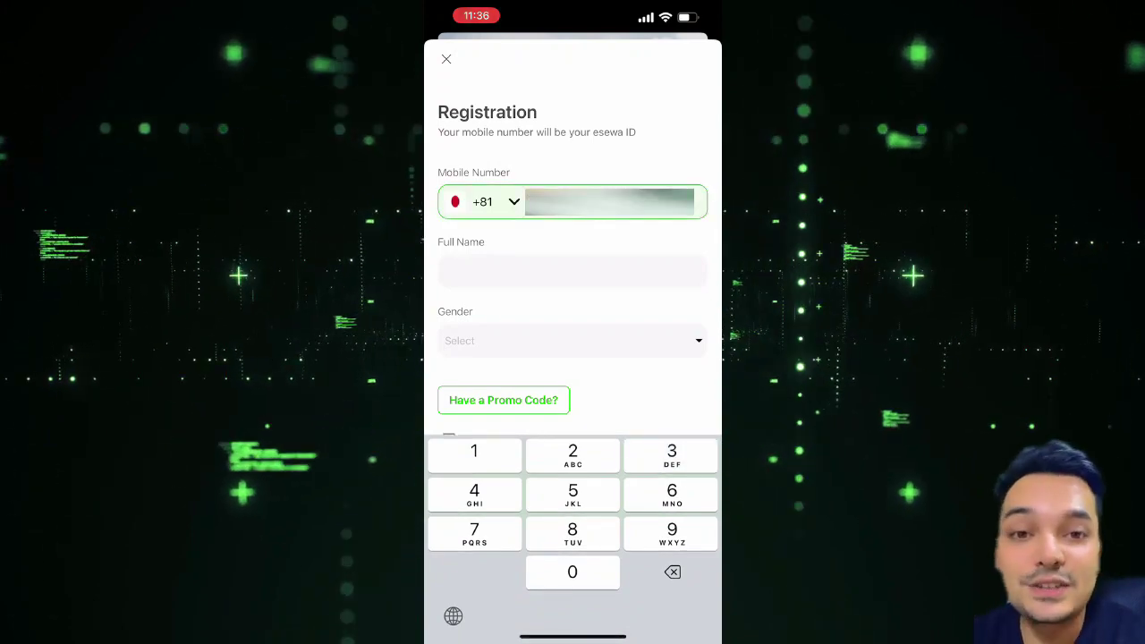
click(573, 271)
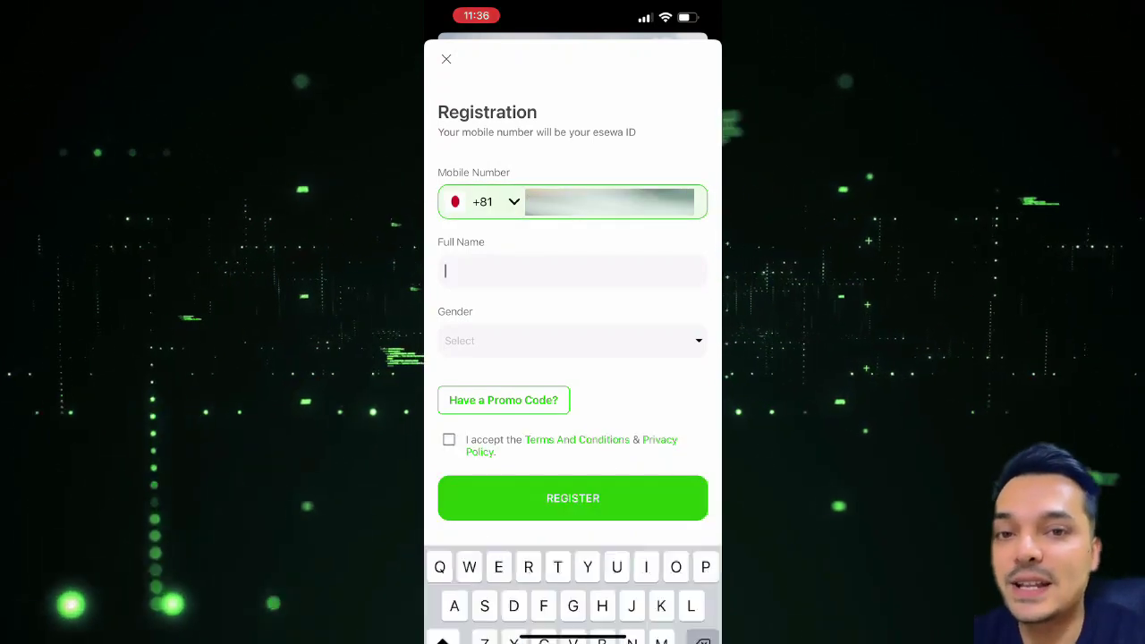
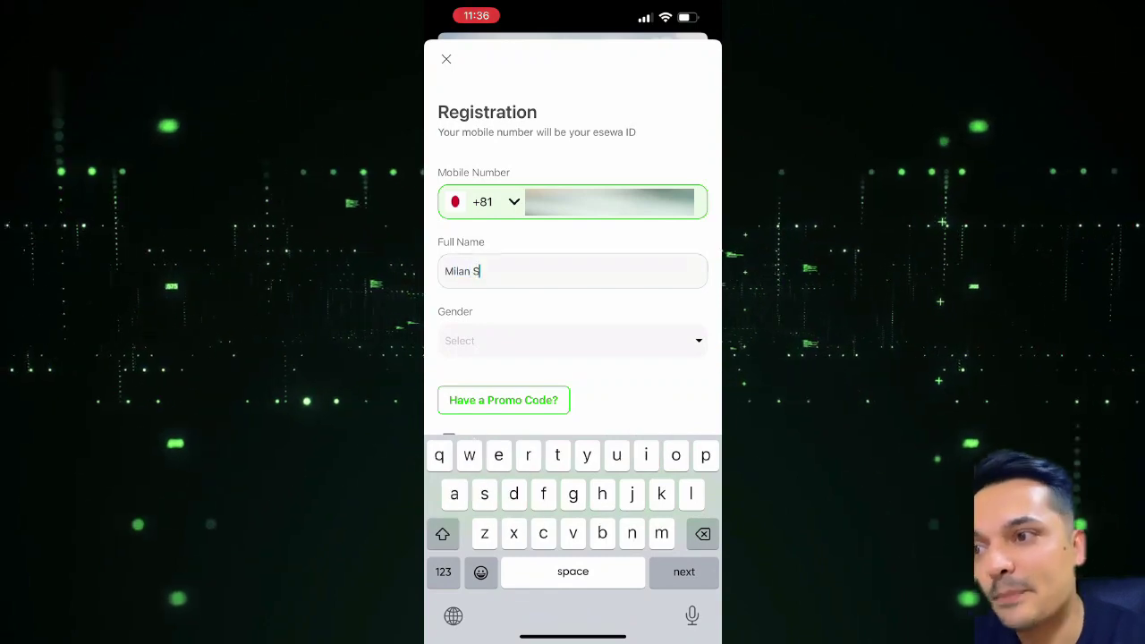
click(572, 340)
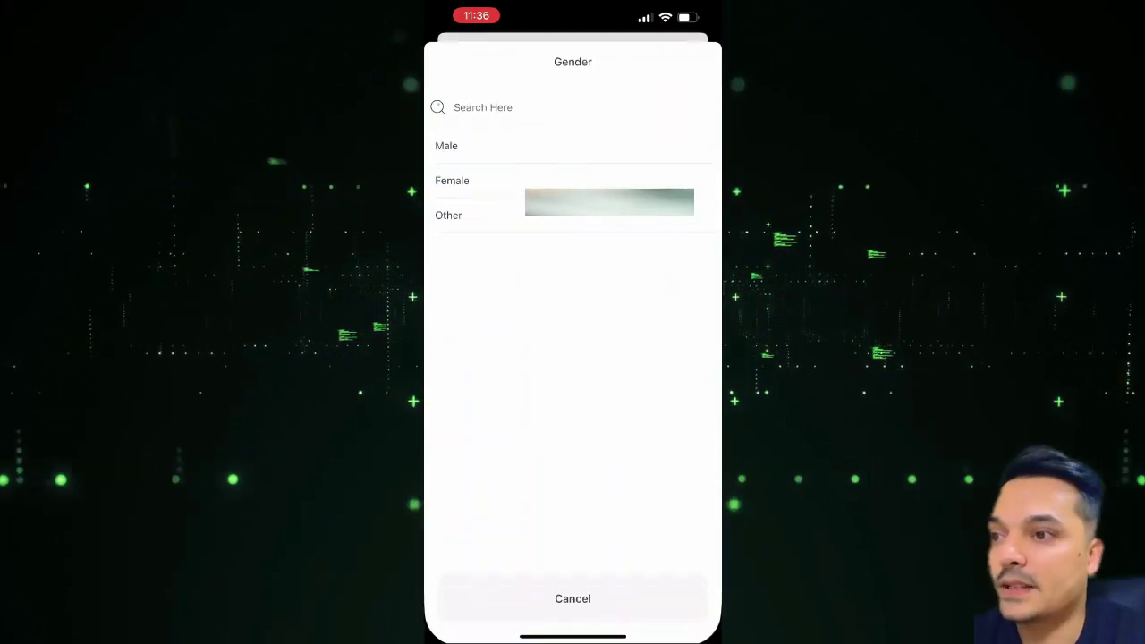
click(465, 146)
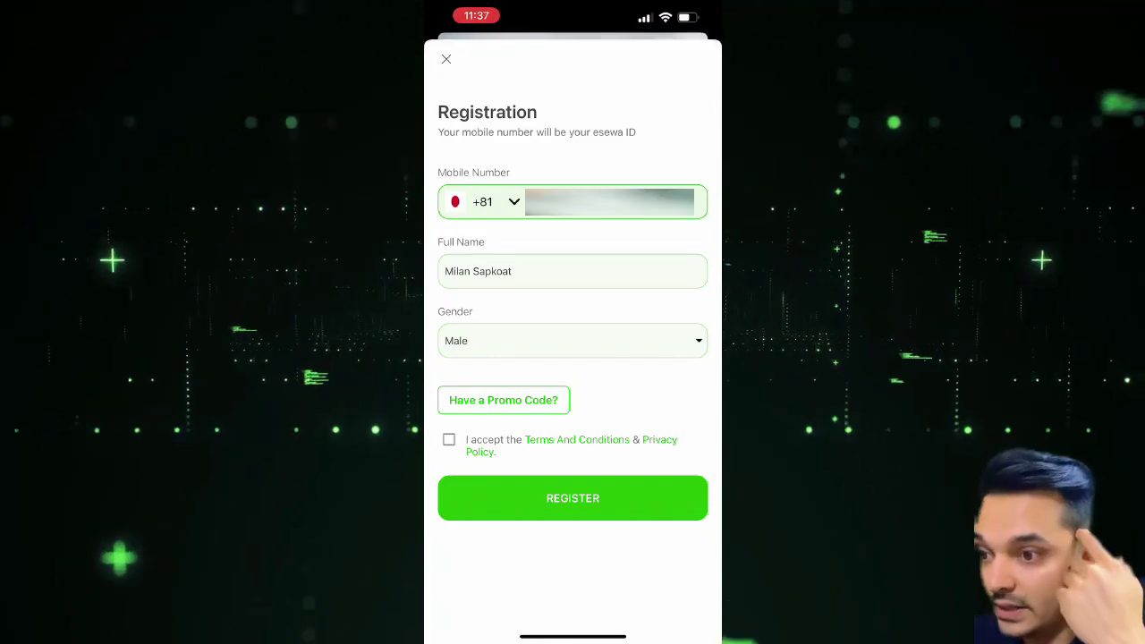
- Accept the terms, submit the eSewa registration, and enter the six-digit verification code
click(449, 439)
click(572, 497)
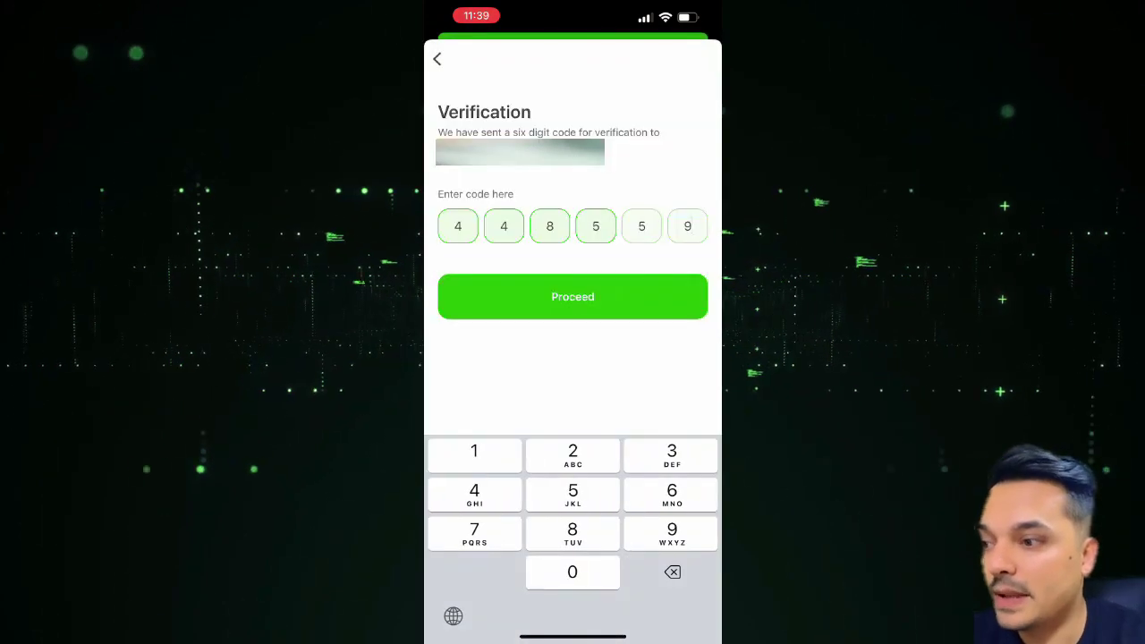
key(BackSpace)
key(BackSpace)
text(66)
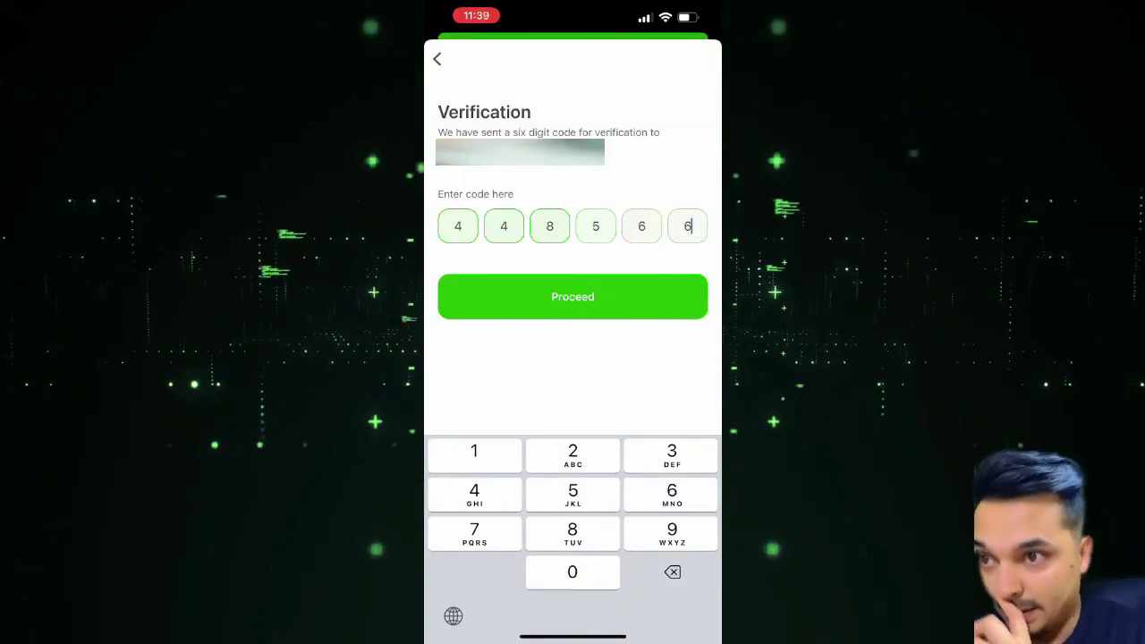